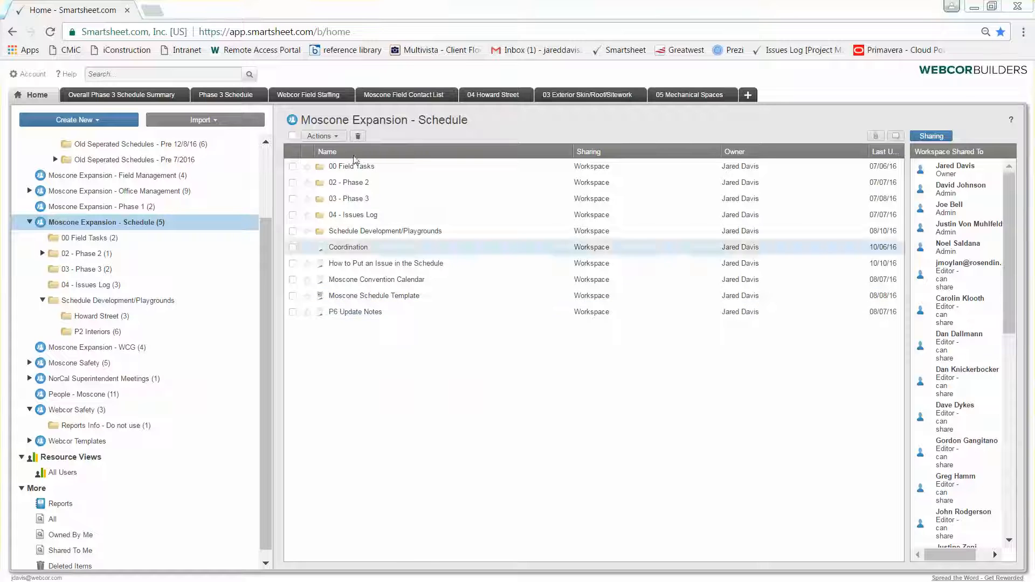
Check the Phase 2 Archive Schedules folder and open the Phase 2 Overall Schedule sheet from the 02 - Phase 2 folder
click(357, 184)
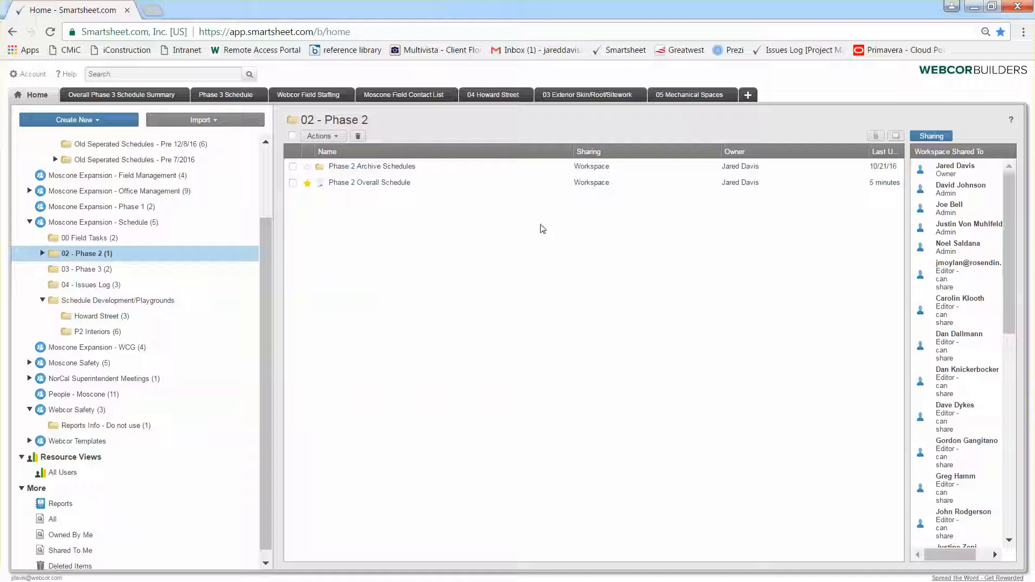
click(392, 168)
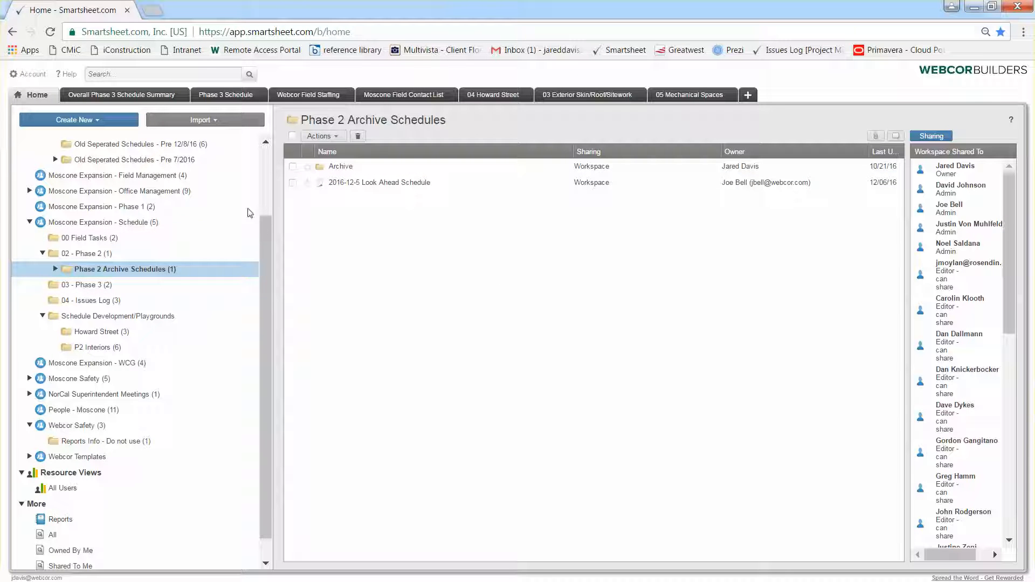
click(98, 255)
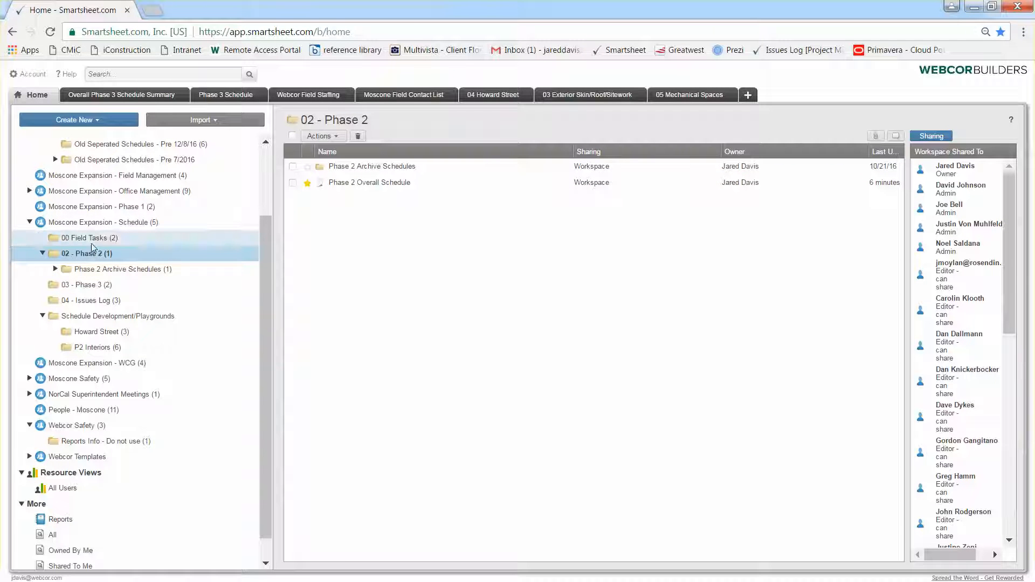
click(42, 253)
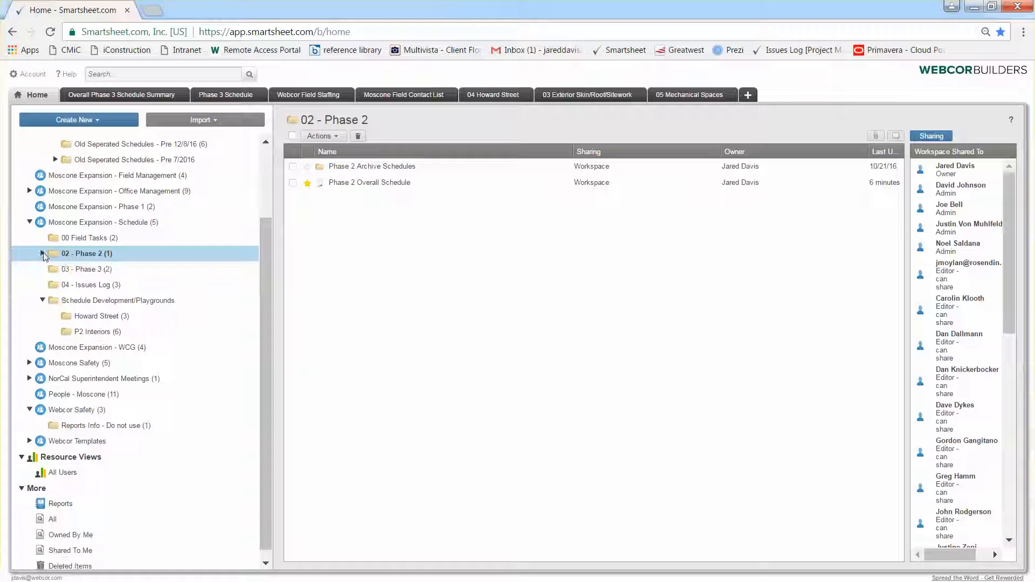
click(385, 184)
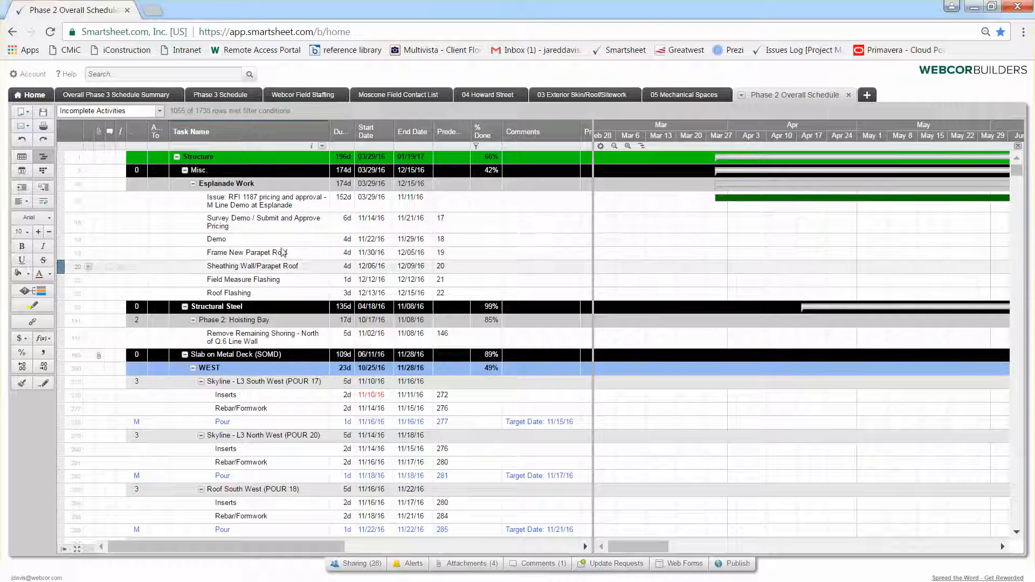
Collapse all rows of the schedule and expand only the top level of the Structure, Interiors and Exterior sections
right_click(227, 128)
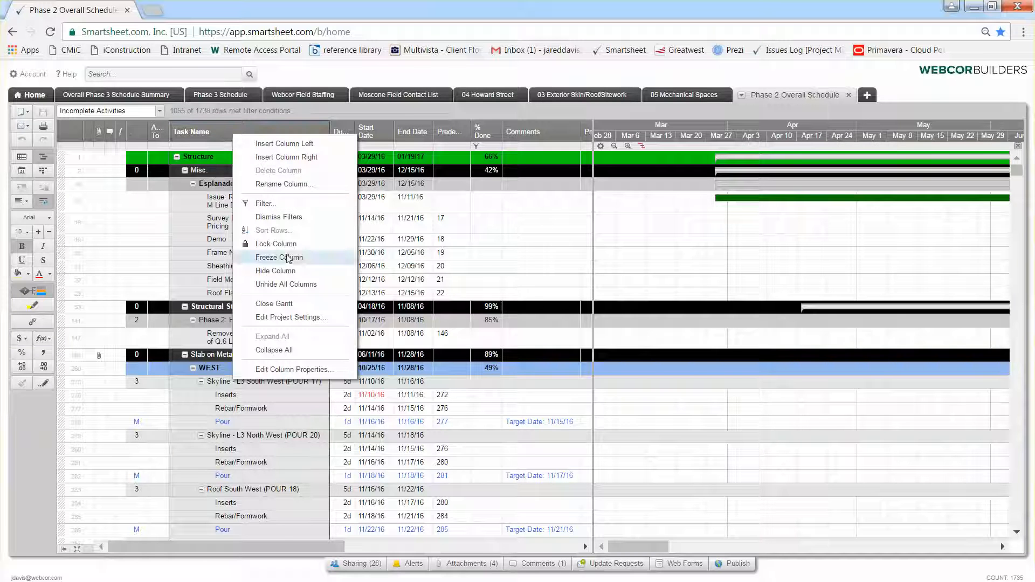
click(294, 350)
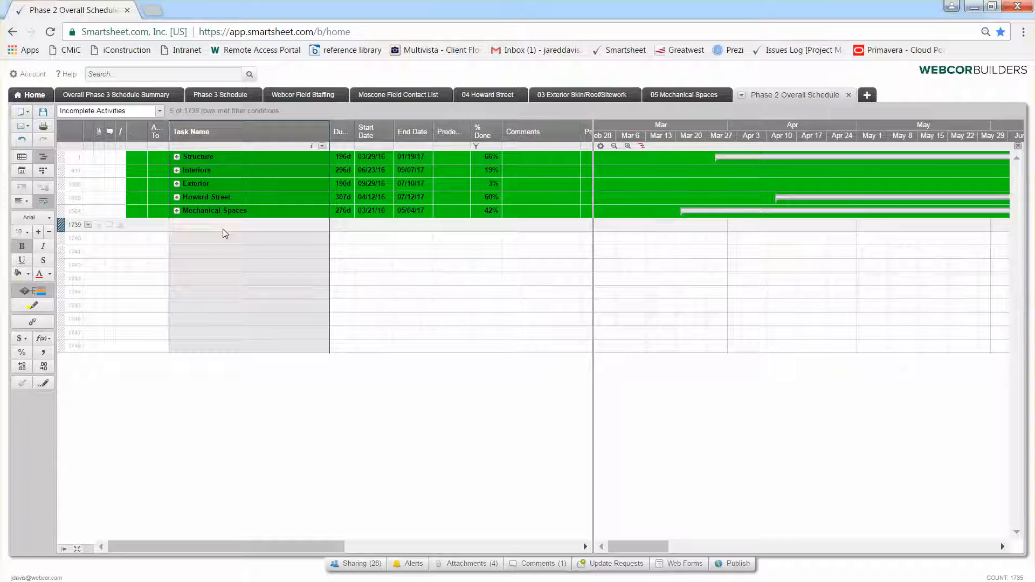
click(253, 279)
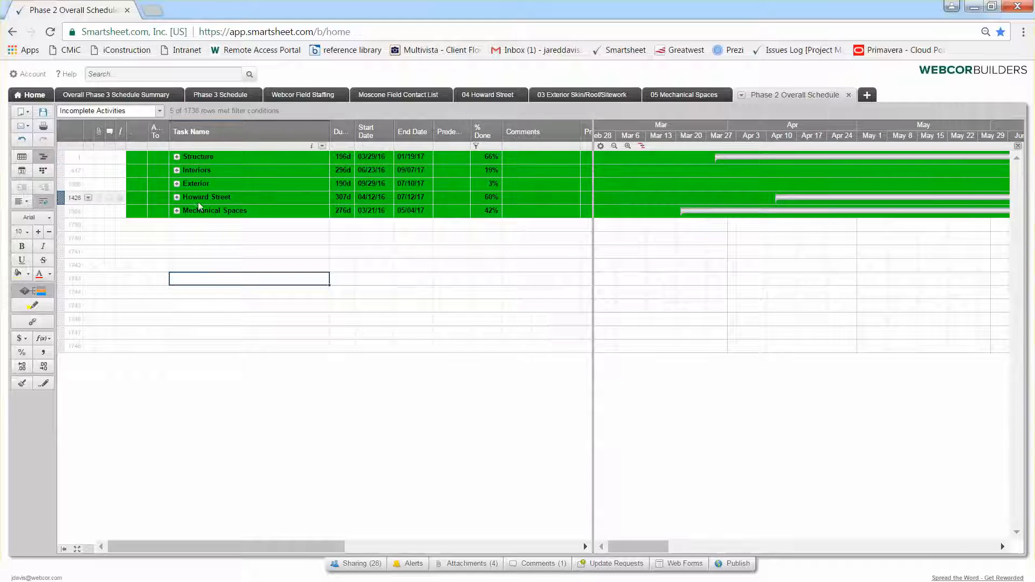
click(177, 156)
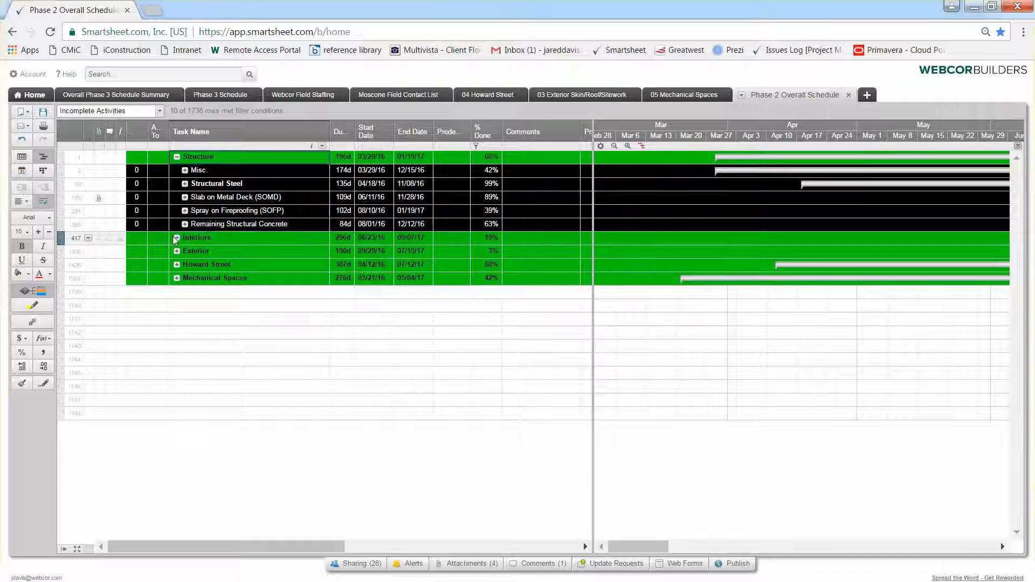
click(191, 241)
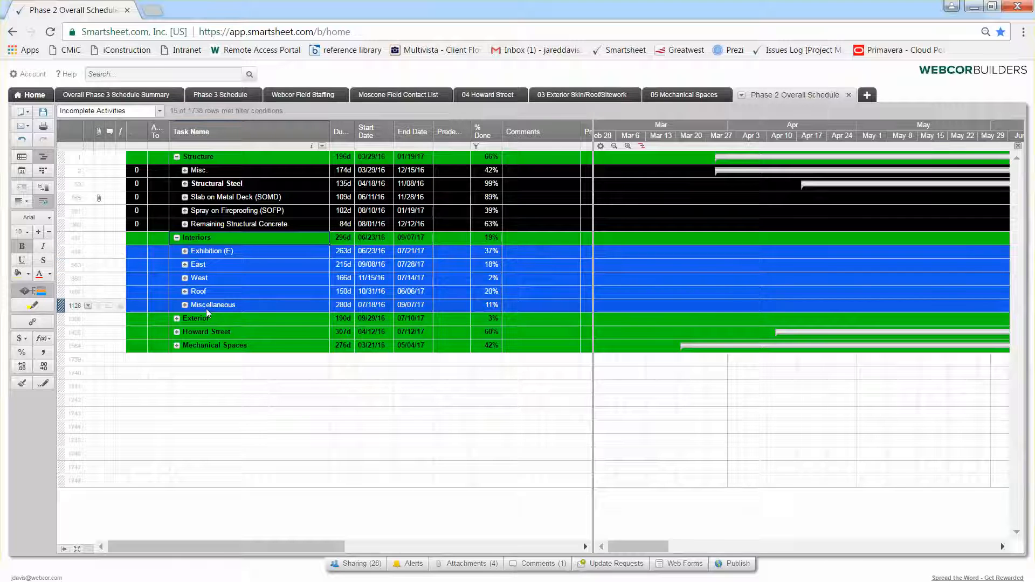
click(177, 318)
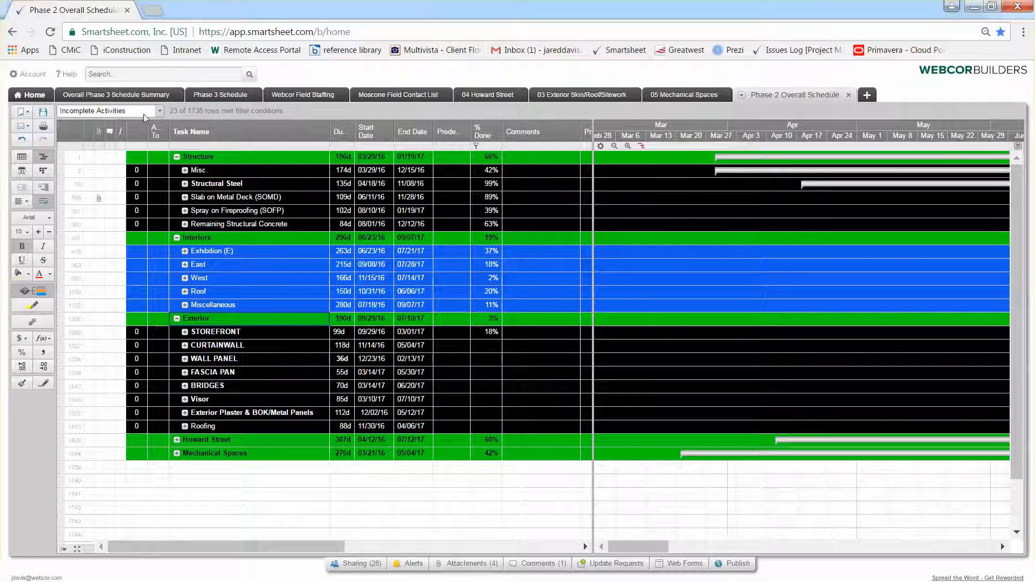
Examine the conditions of the Incomplete Activities filter and close its settings without changing them
right_click(208, 135)
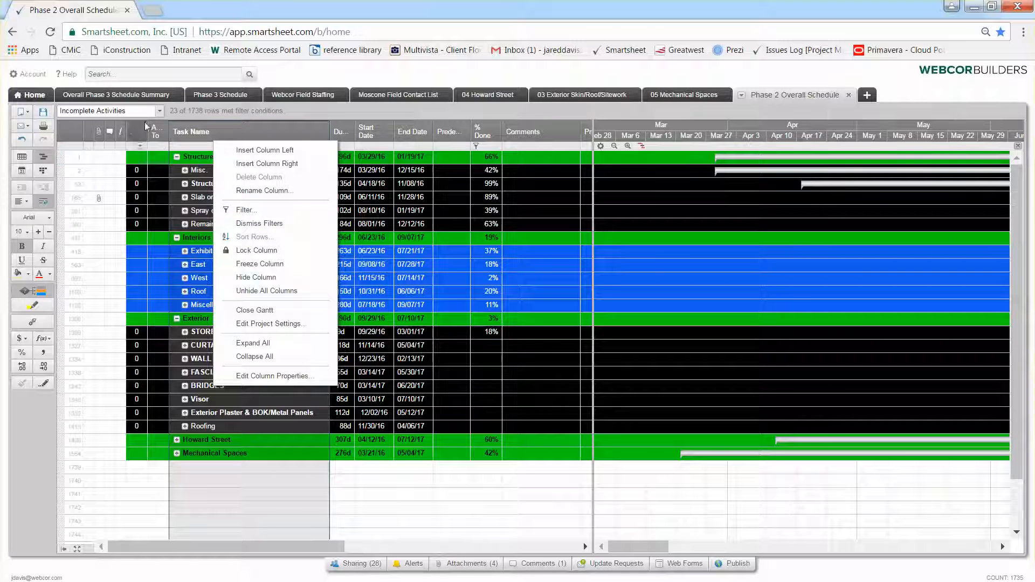
click(198, 109)
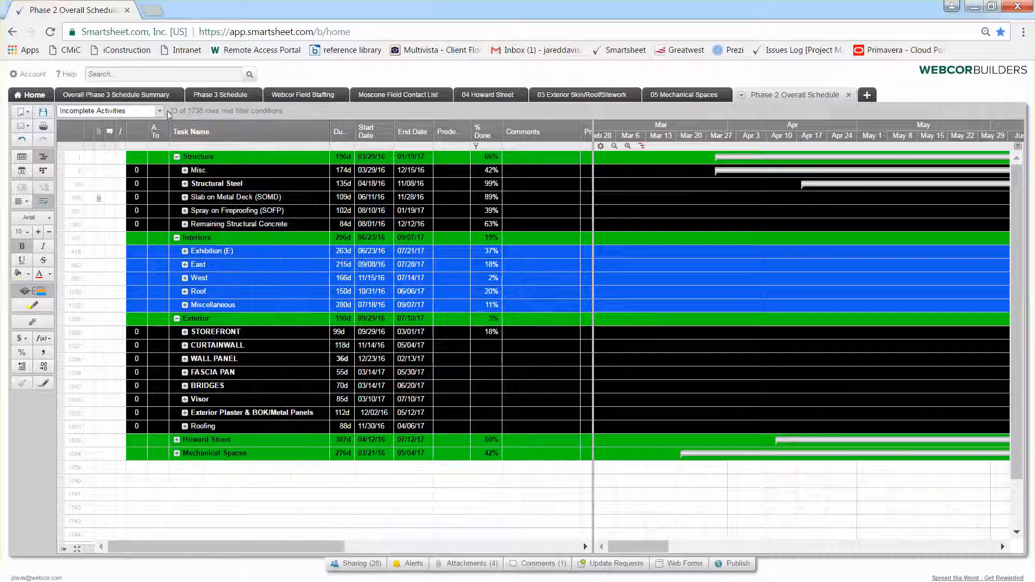
click(160, 111)
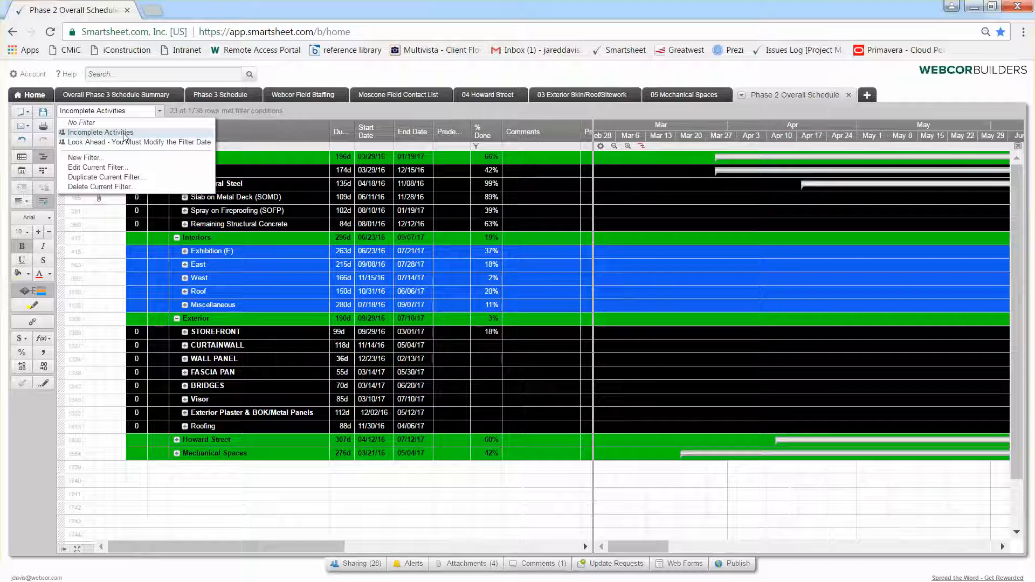
click(124, 133)
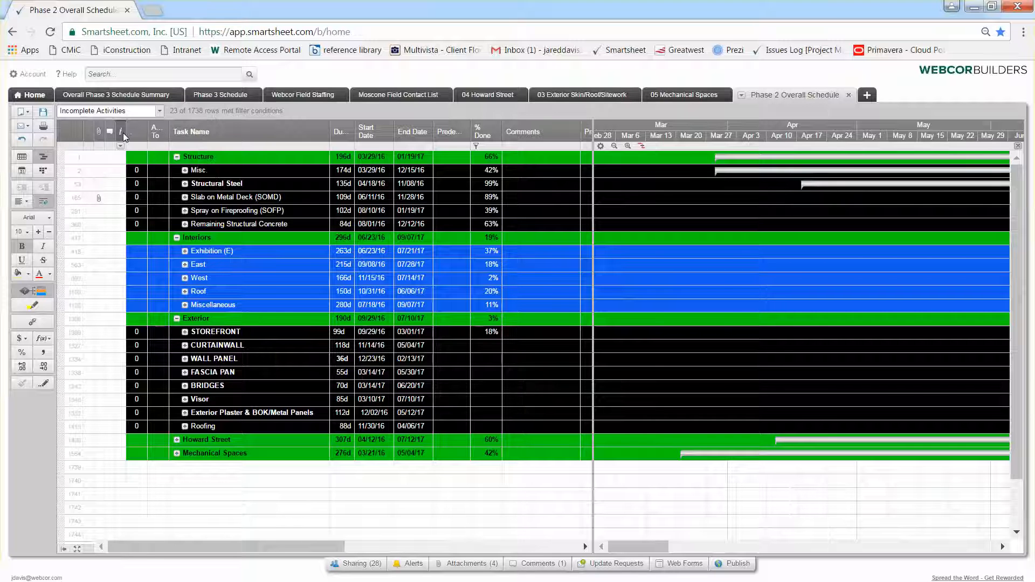
click(159, 112)
click(102, 166)
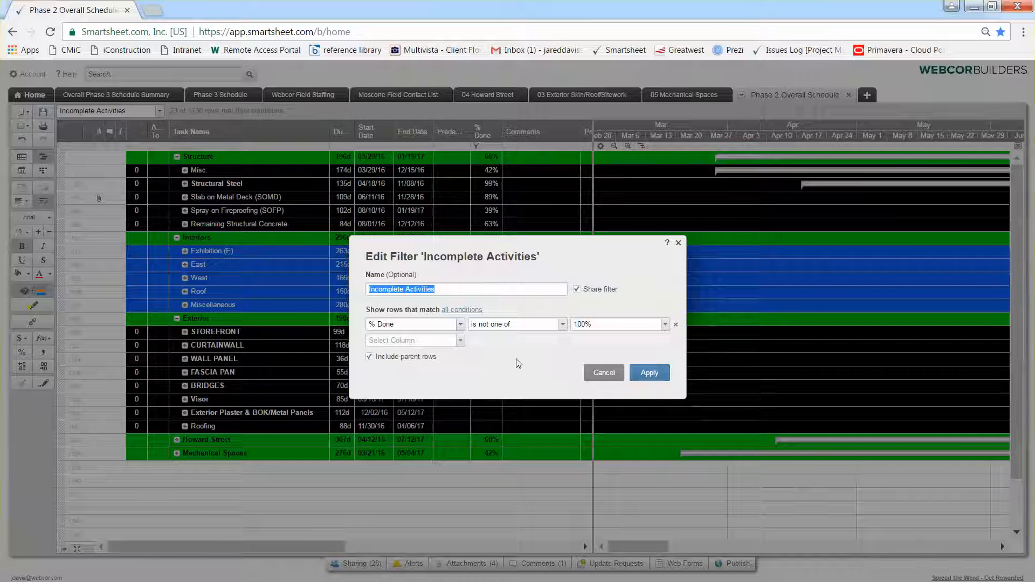
click(612, 378)
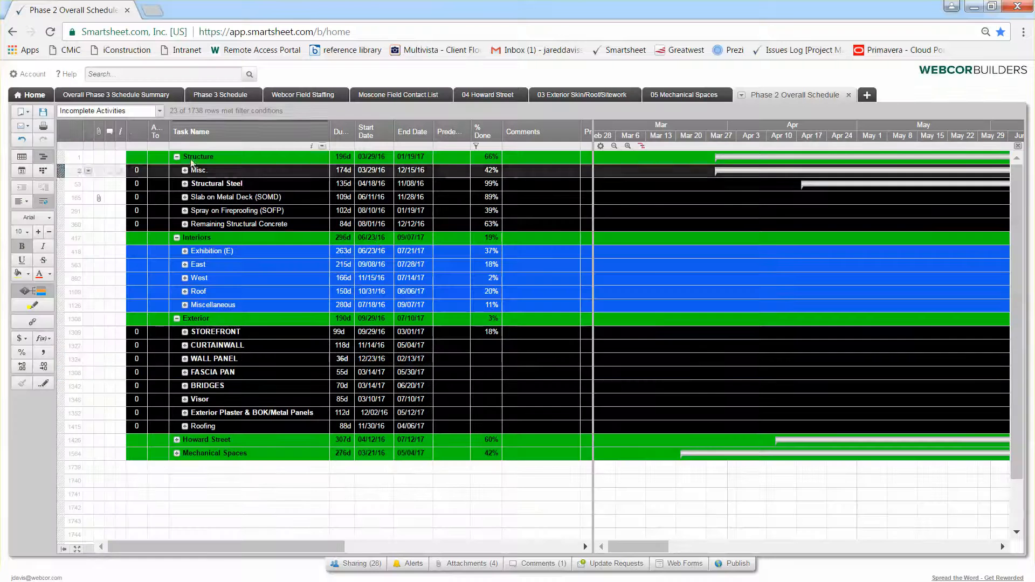
Apply the shared filter "Look Ahead - You Must Modify the Filter Date" to the schedule
click(160, 111)
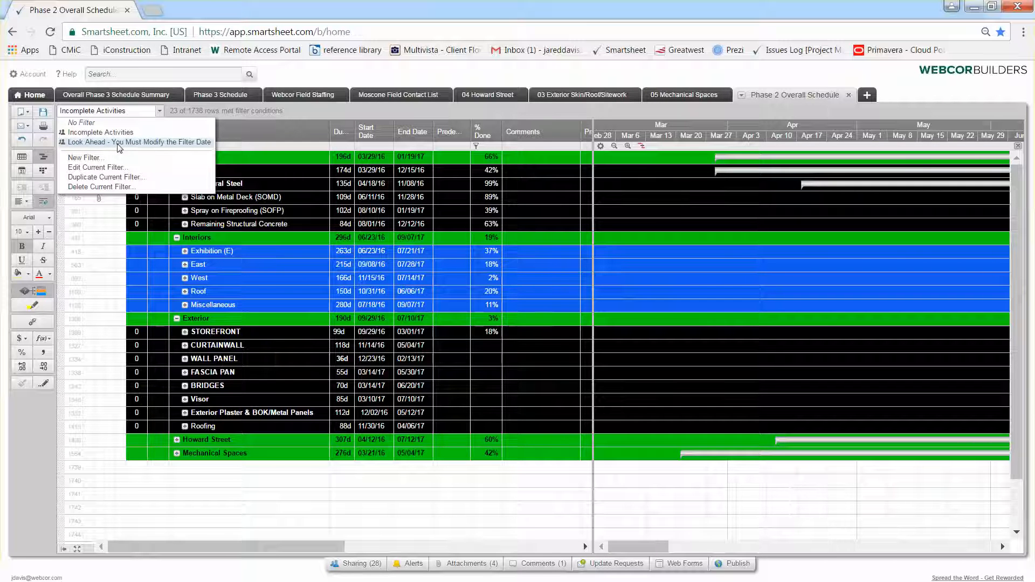
click(138, 142)
click(159, 111)
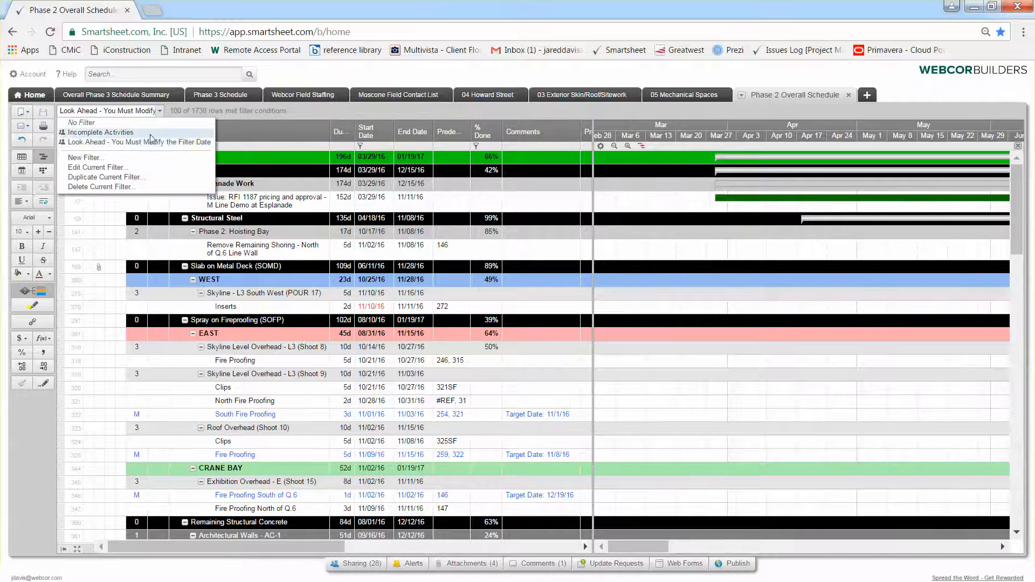
click(201, 143)
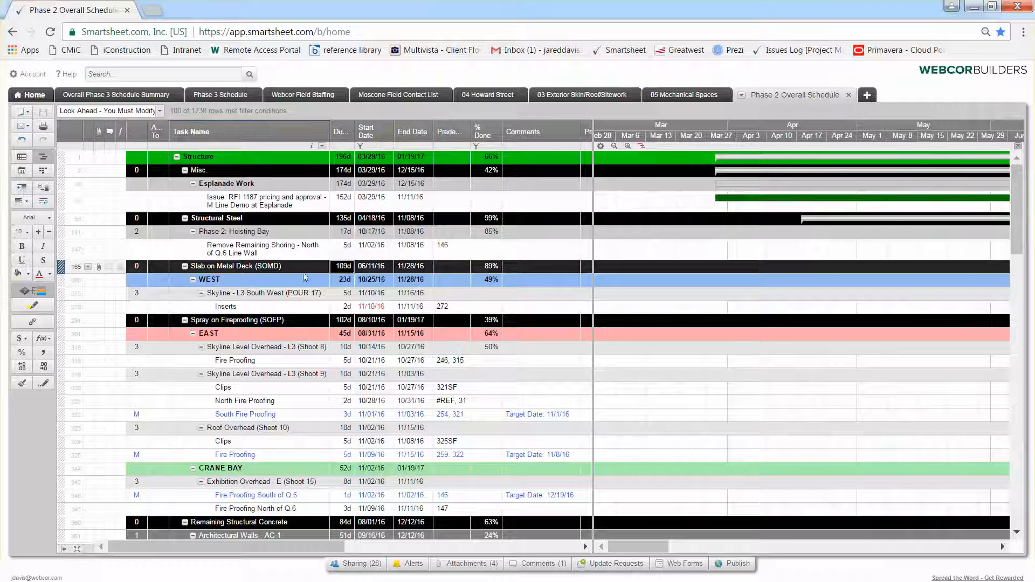
Edit the Look Ahead filter so that Start Date is less than 12/31/16, and apply it
click(159, 111)
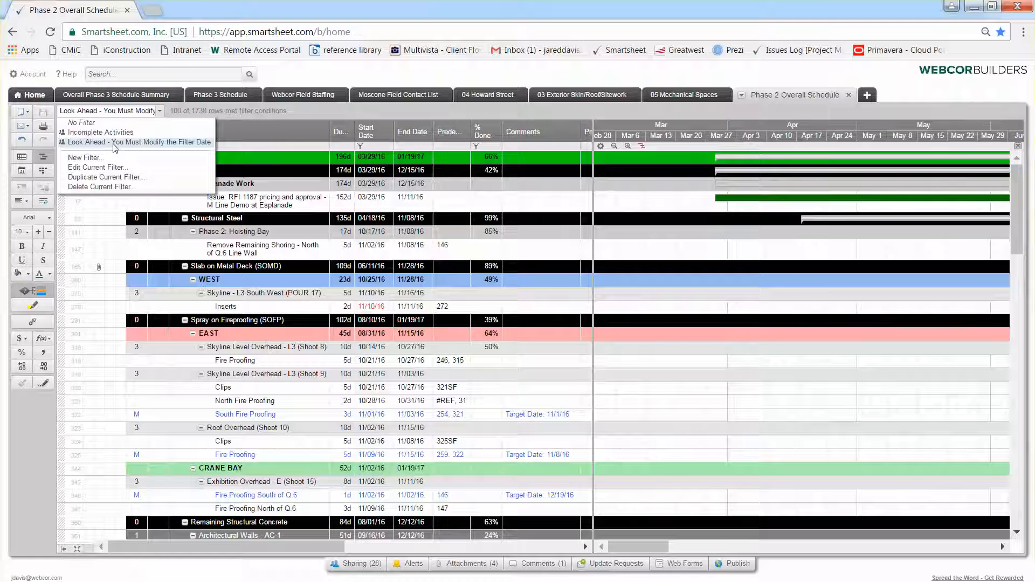
click(91, 169)
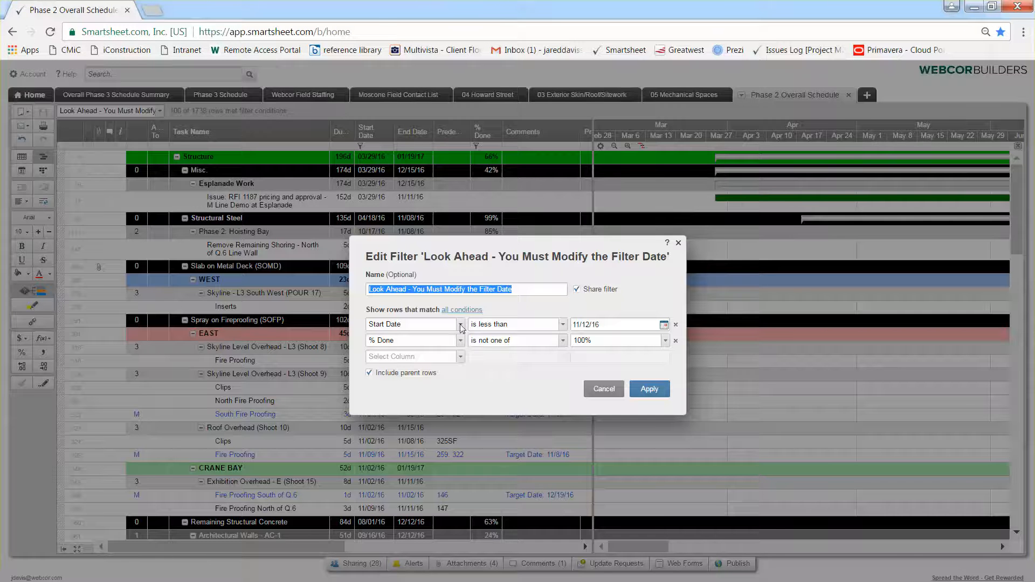
click(606, 325)
click(663, 325)
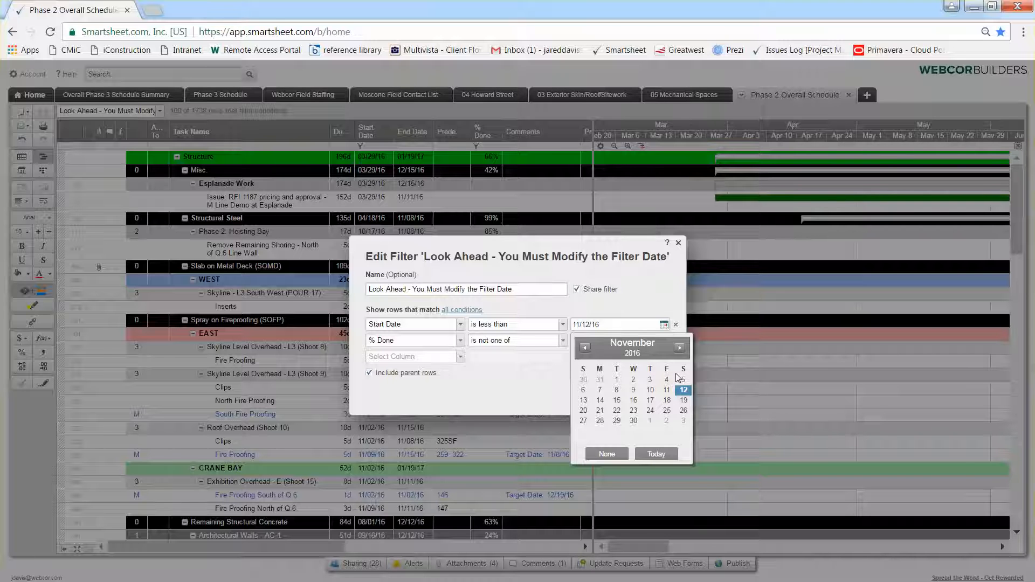
click(679, 348)
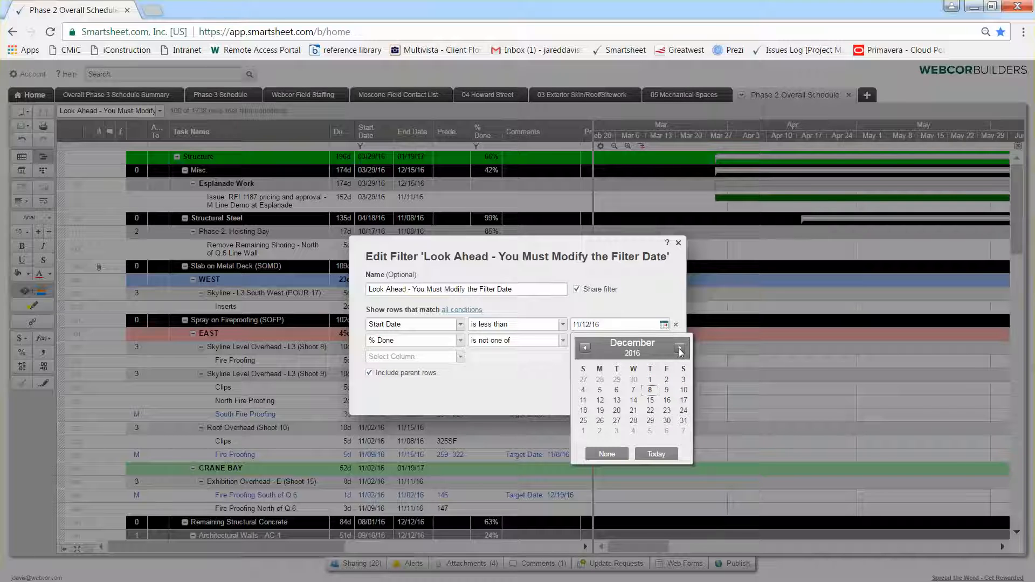
click(683, 420)
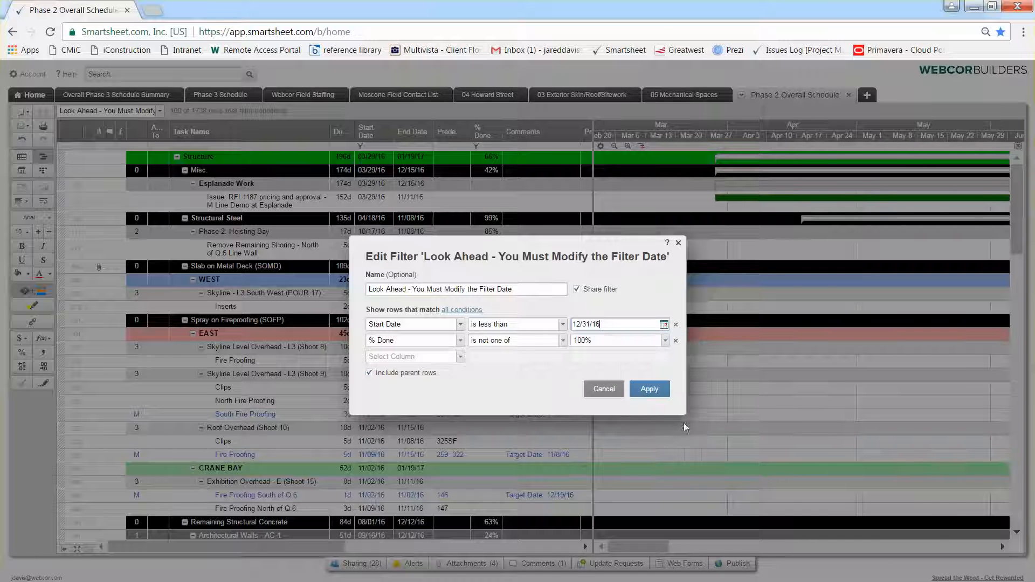
click(647, 391)
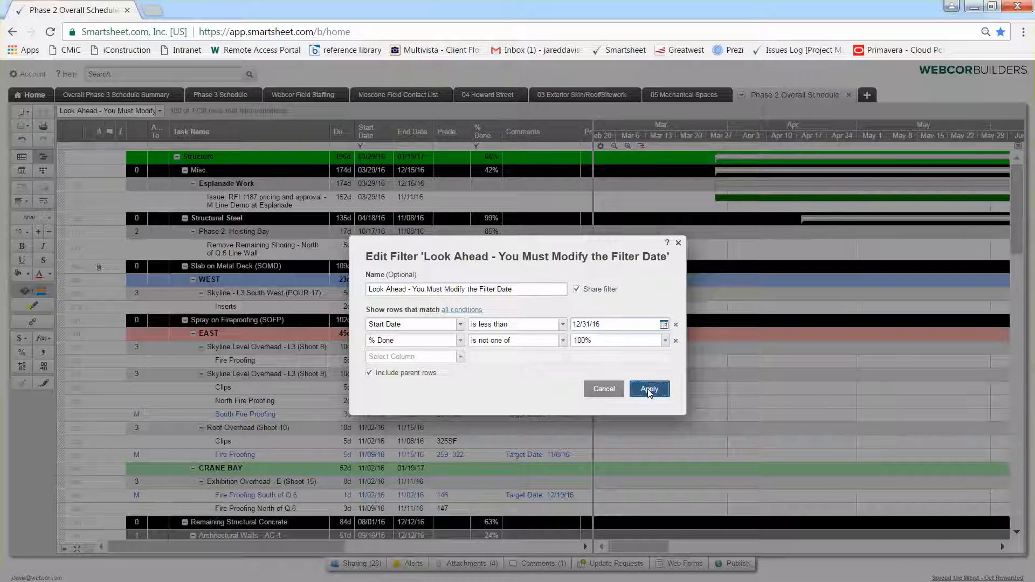
Review the filtered look-ahead tasks from the Structure section down to Interiors and save the sheet
scroll(464, 290, down, 1)
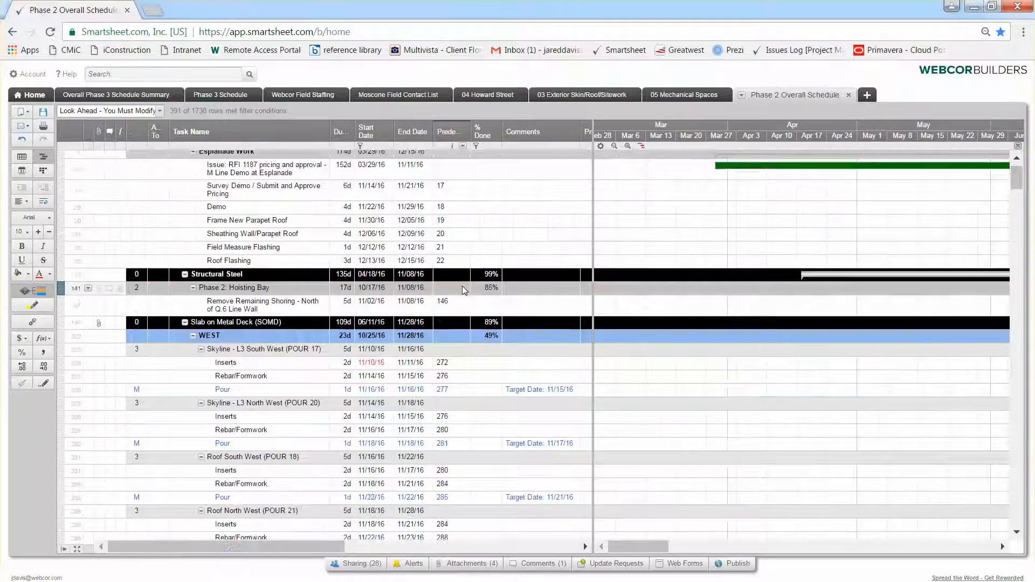
scroll(464, 290, down, 10)
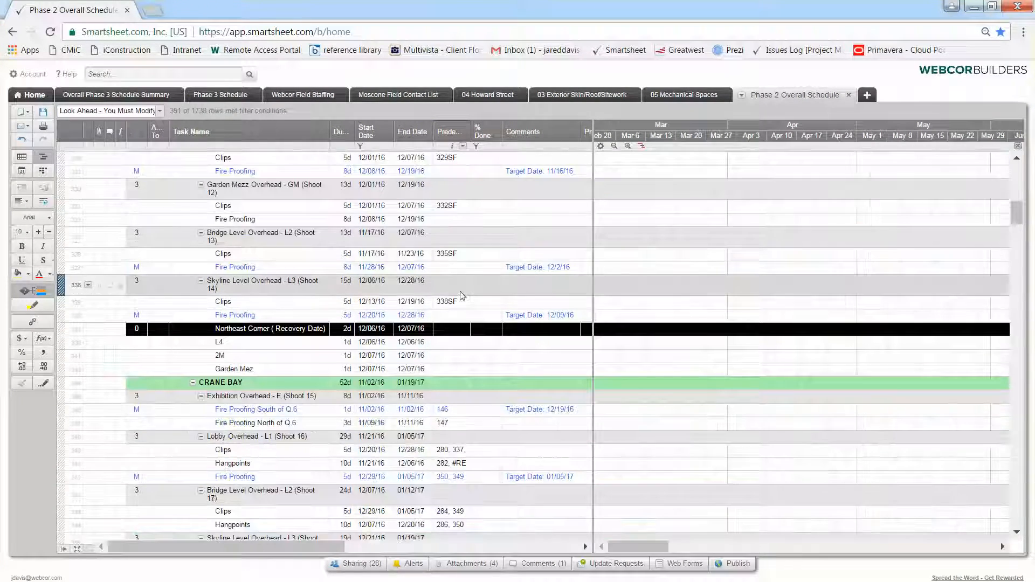
scroll(461, 296, down, 9)
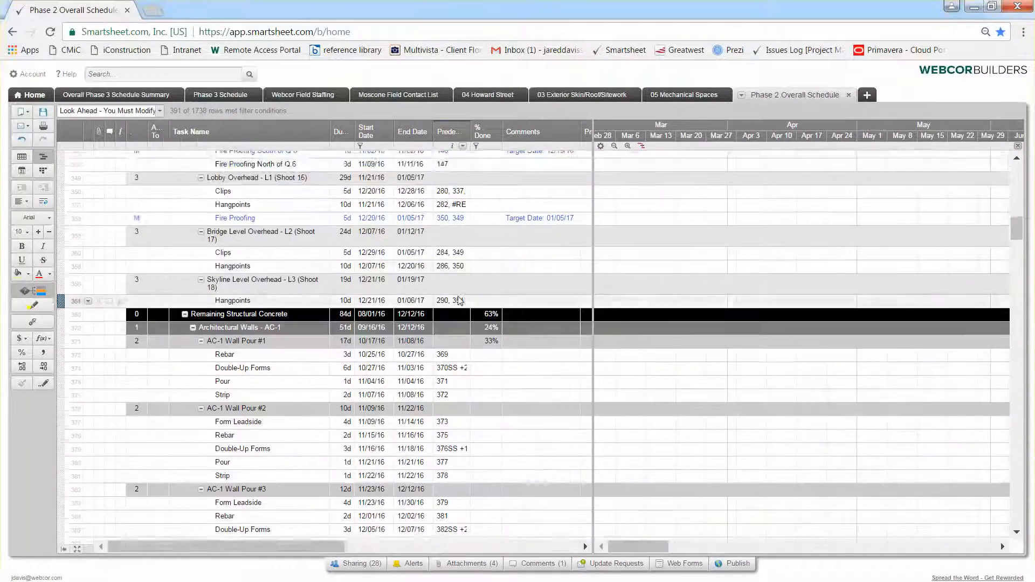
scroll(459, 301, down, 6)
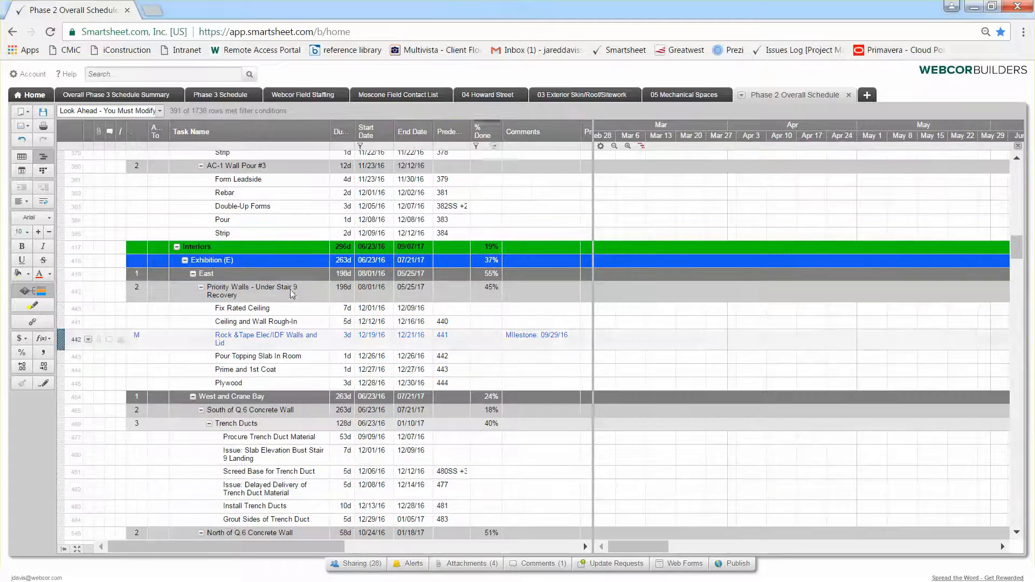
scroll(250, 354, up, 6)
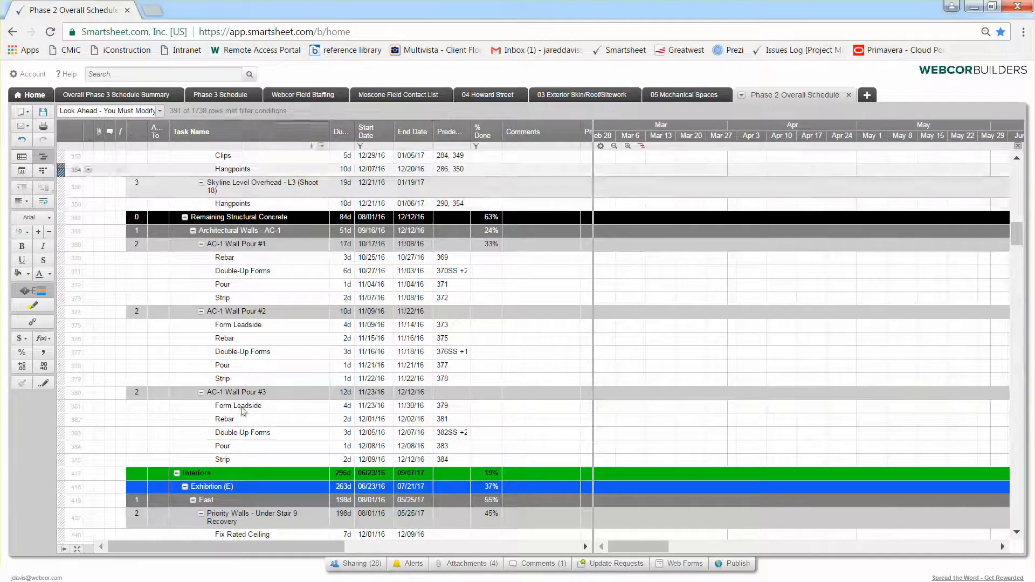
scroll(275, 437, up, 6)
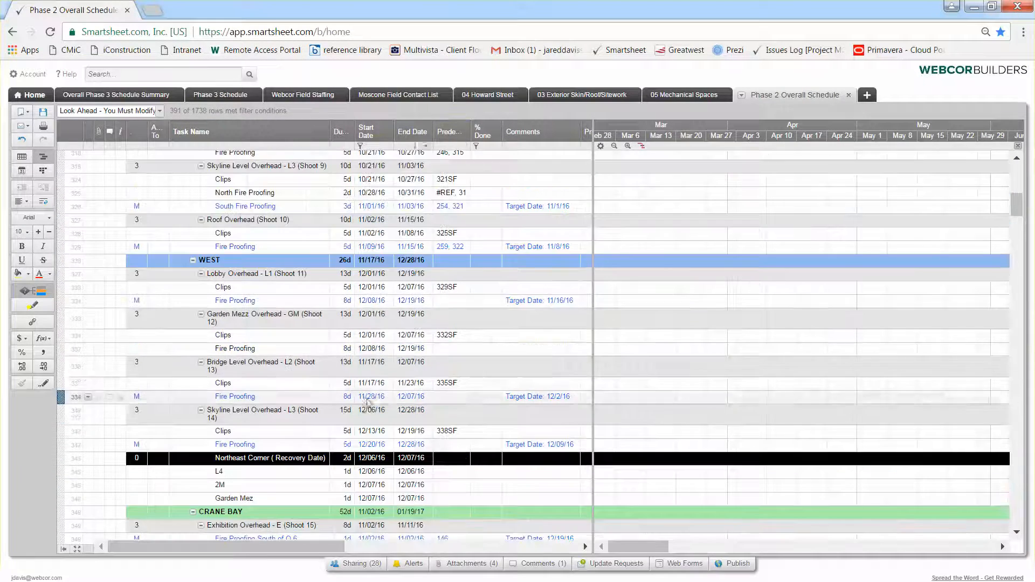
scroll(291, 356, up, 4)
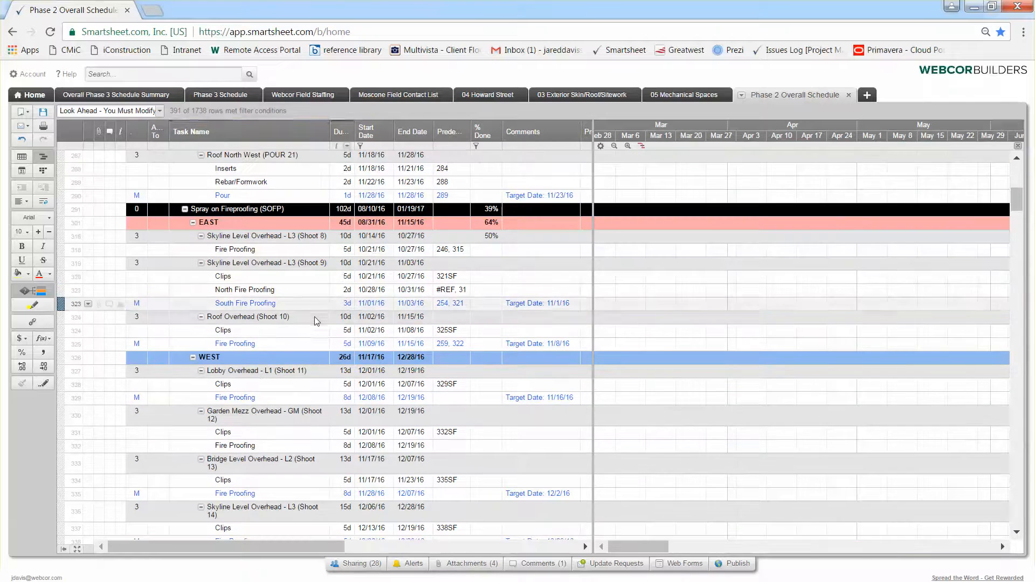
scroll(315, 328, up, 3)
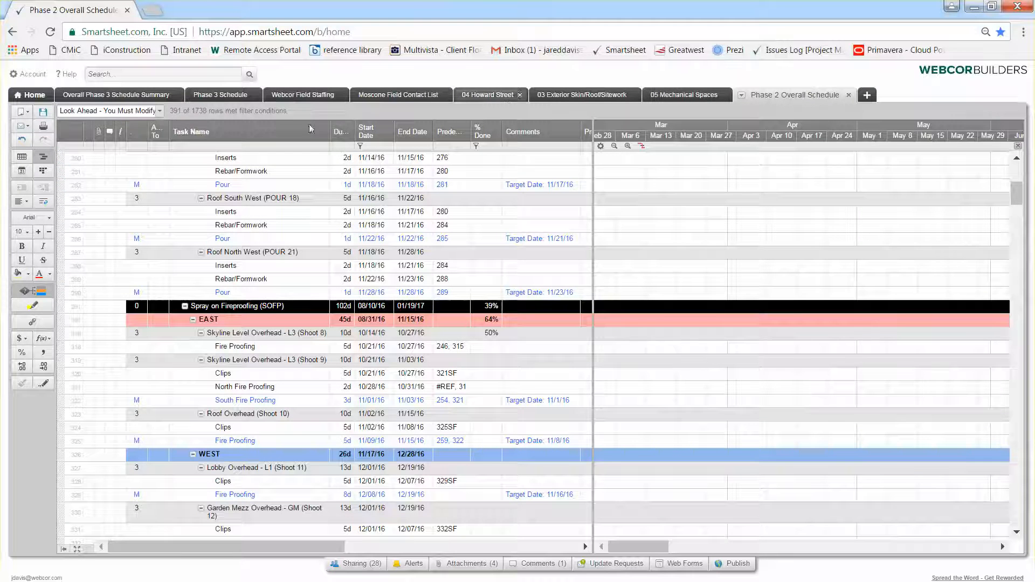
click(44, 112)
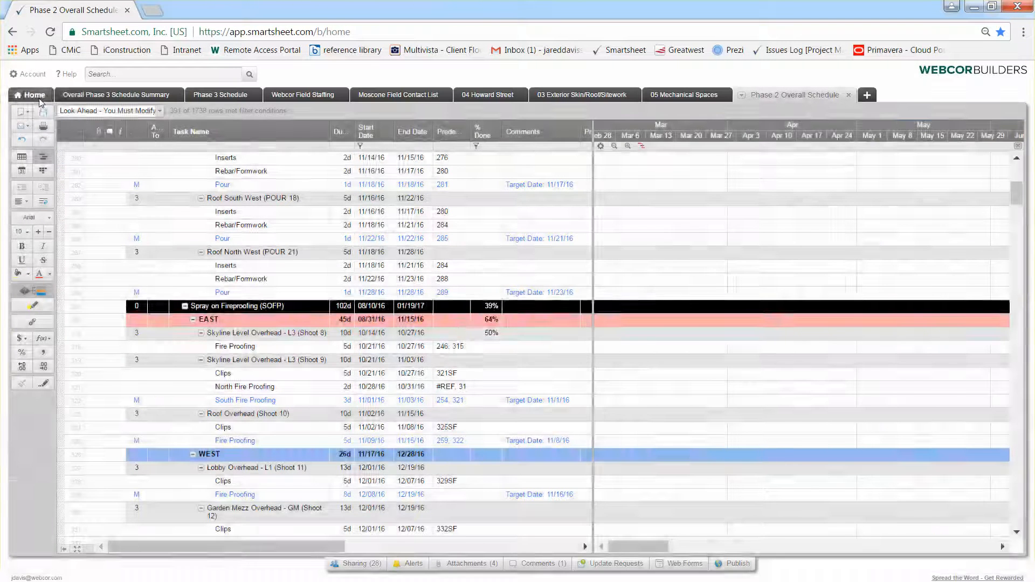
Open the Master Tasks List from the 00 Field Tasks folder and look through its open items down to the Exterior section
click(41, 100)
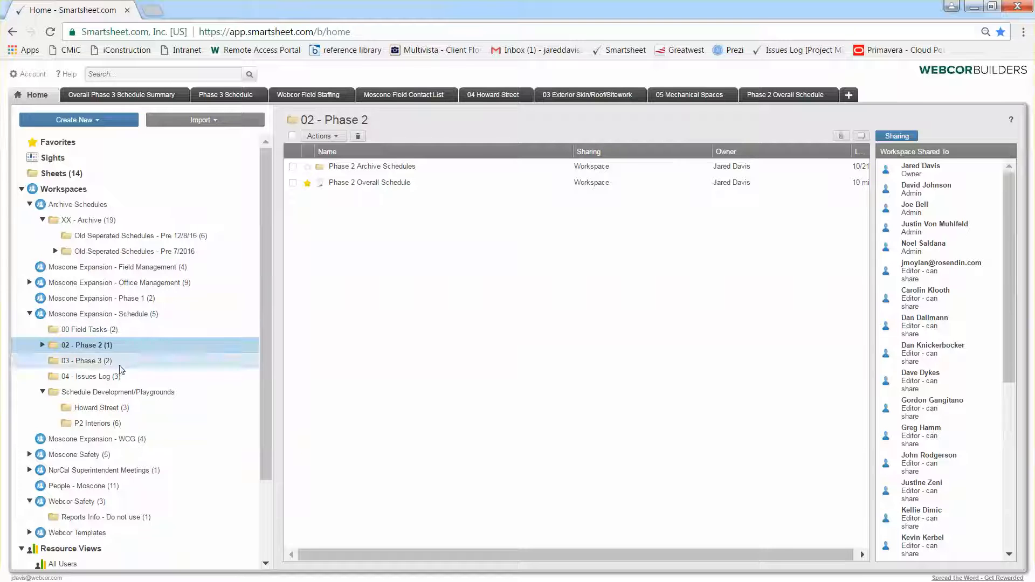
click(95, 331)
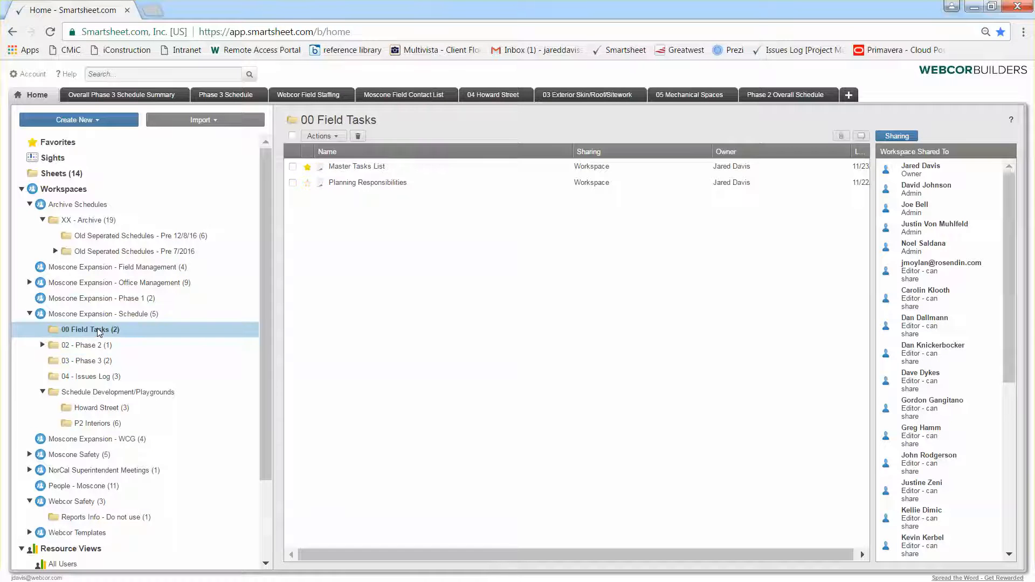
click(357, 166)
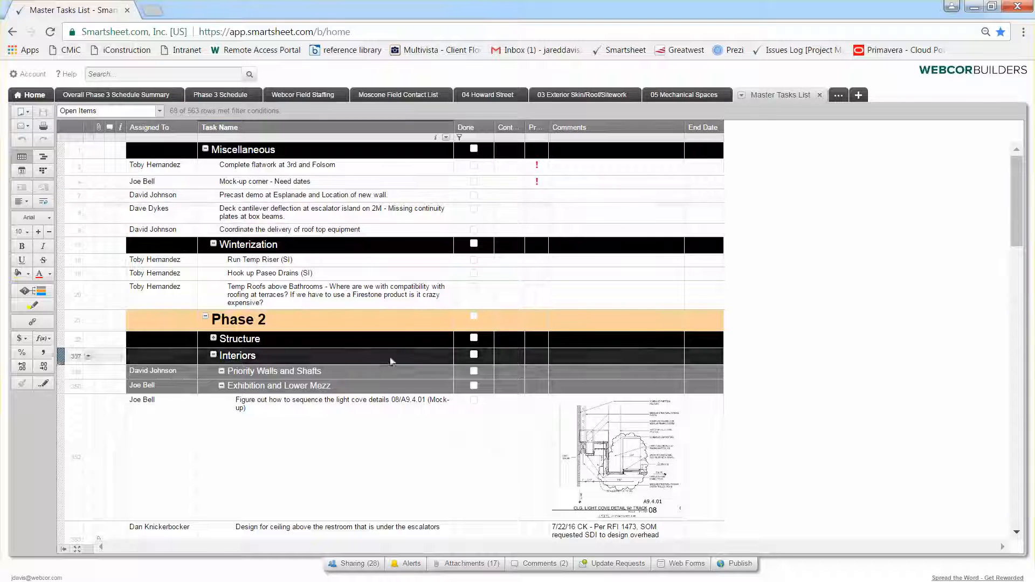
click(352, 185)
scroll(352, 186, down, 6)
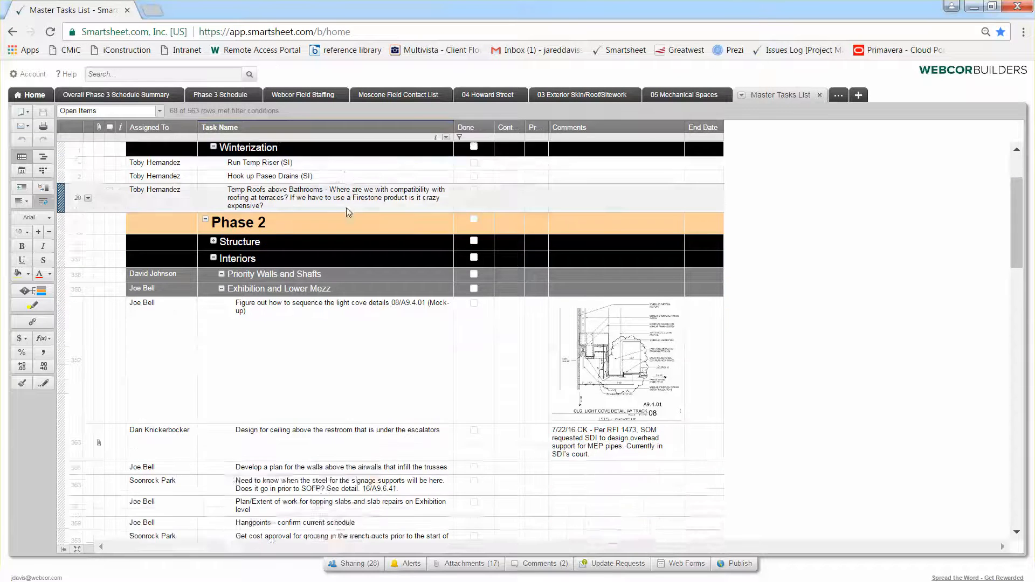
scroll(454, 482, down, 10)
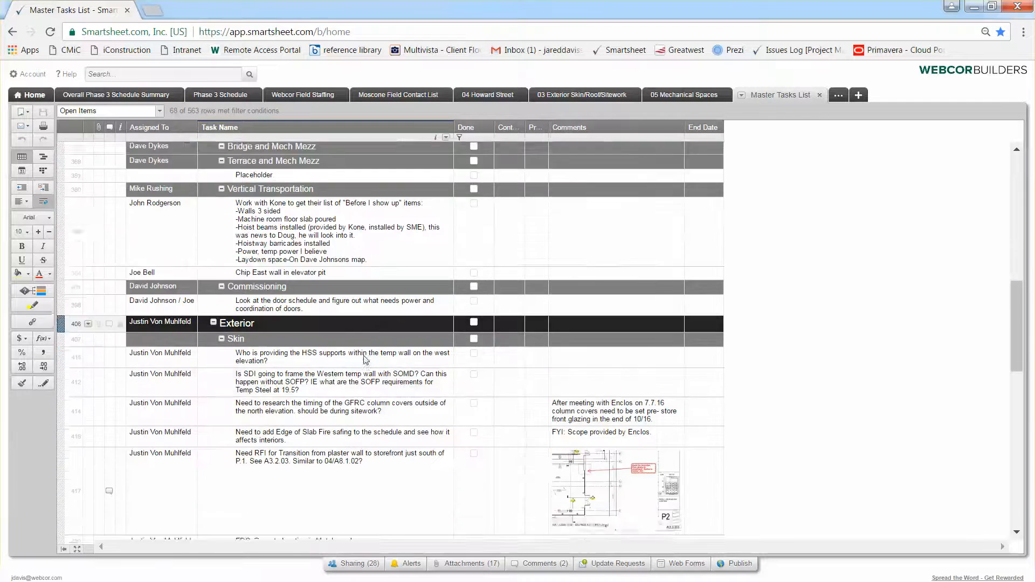
scroll(372, 366, up, 3)
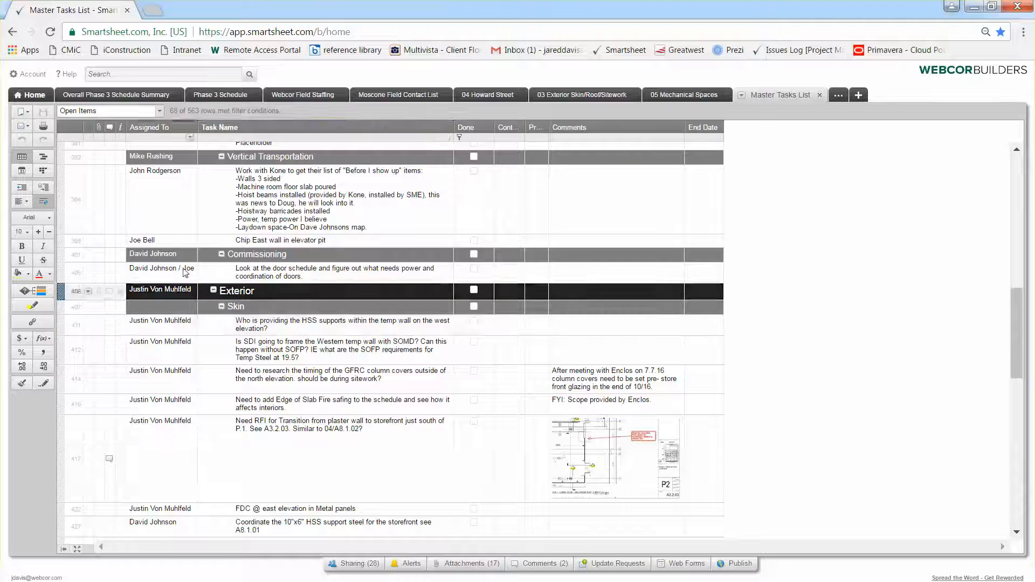
Collapse all rows of the task list, then expand Phase 2 and its Structure section, checking inside Demolition
right_click(309, 127)
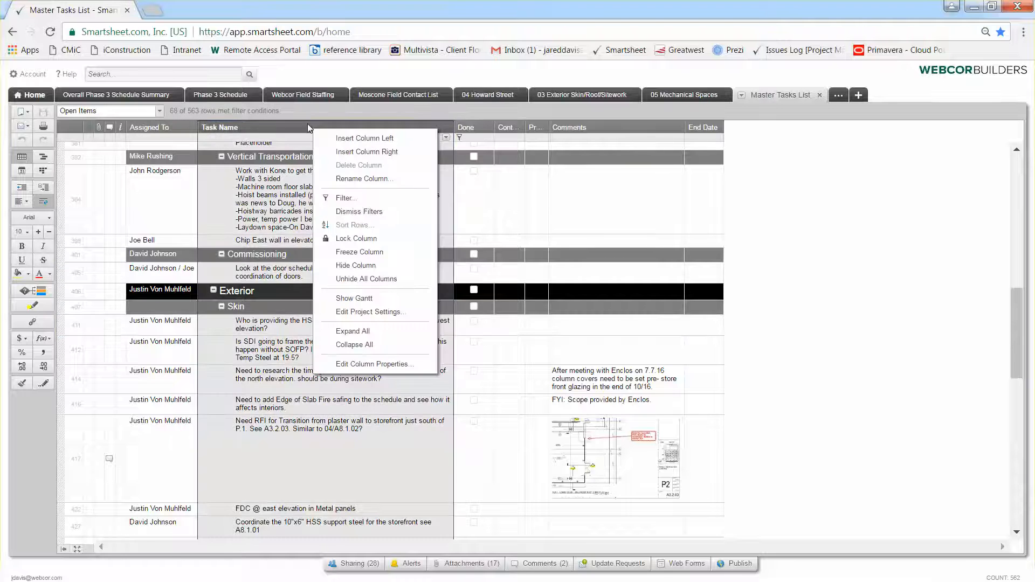
click(372, 345)
click(205, 165)
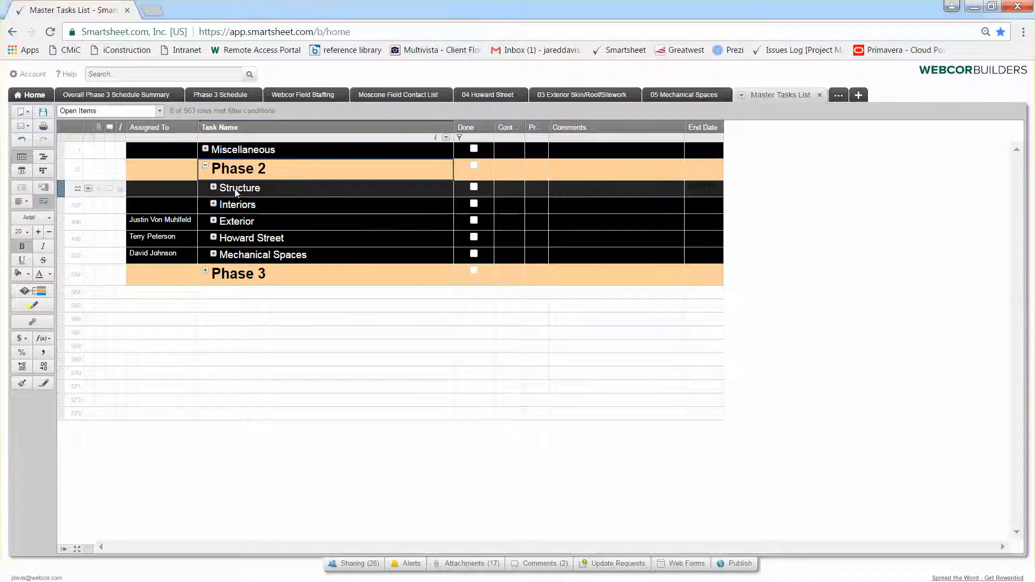
click(213, 188)
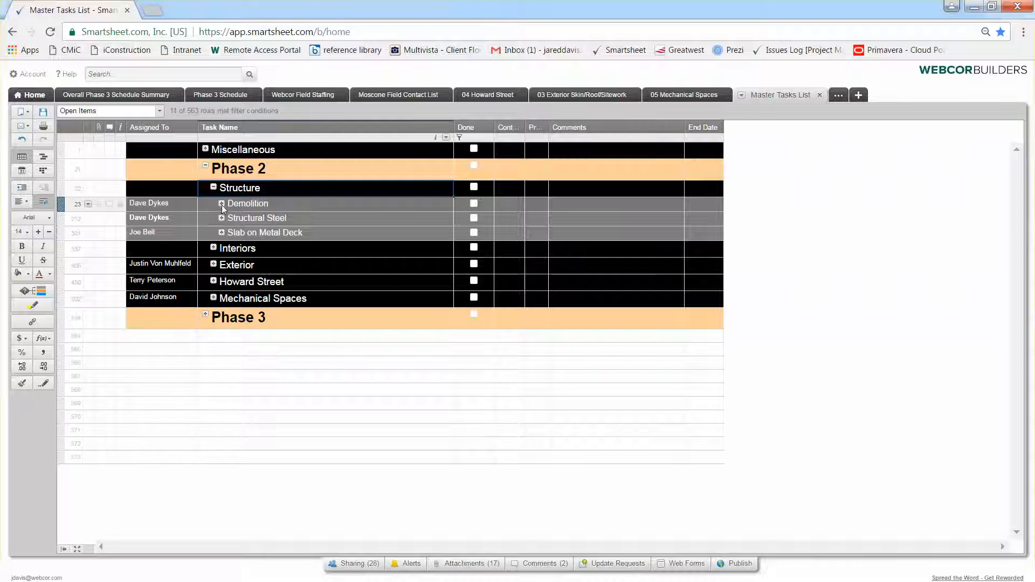
click(221, 203)
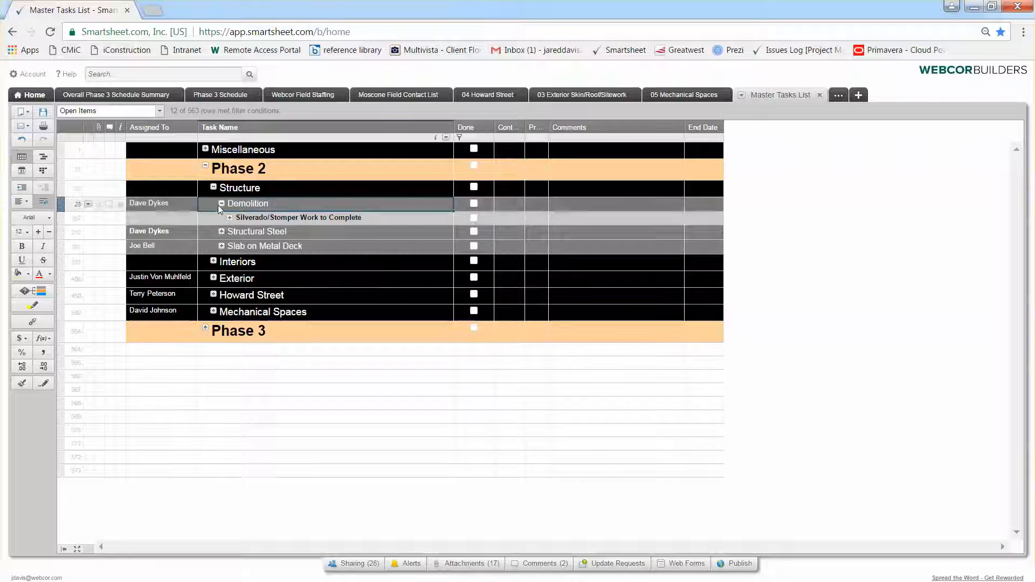
click(222, 203)
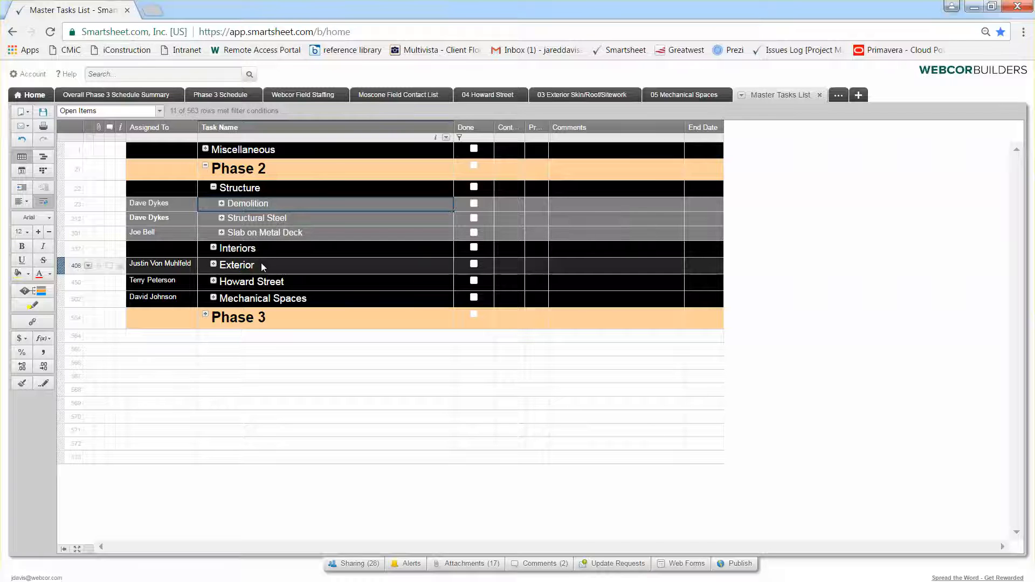
Expand Howard Street, Mechanical Spaces and Interiors, including its Exhibition and Lower Mezz group, and save the sheet
click(214, 281)
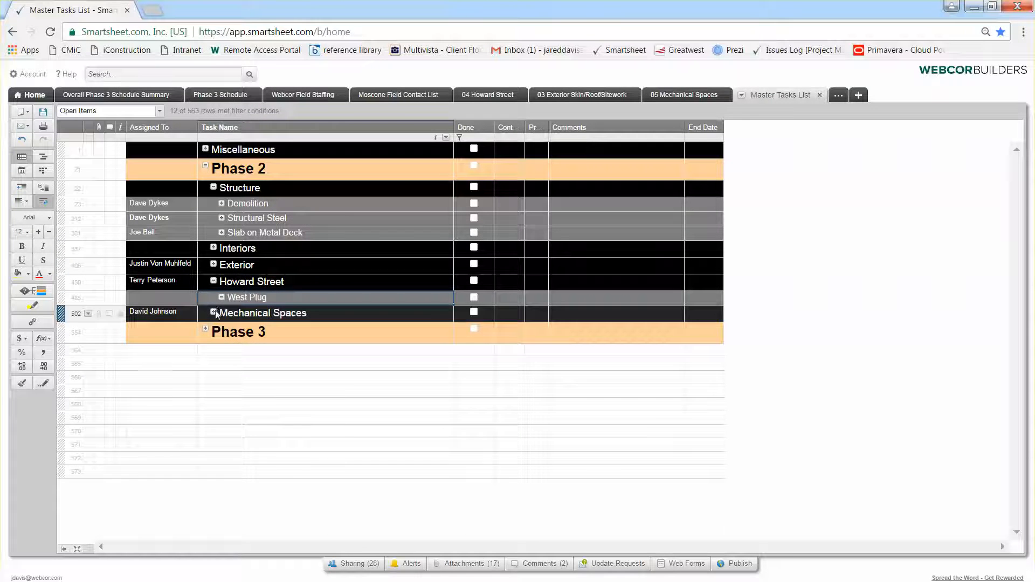
click(213, 312)
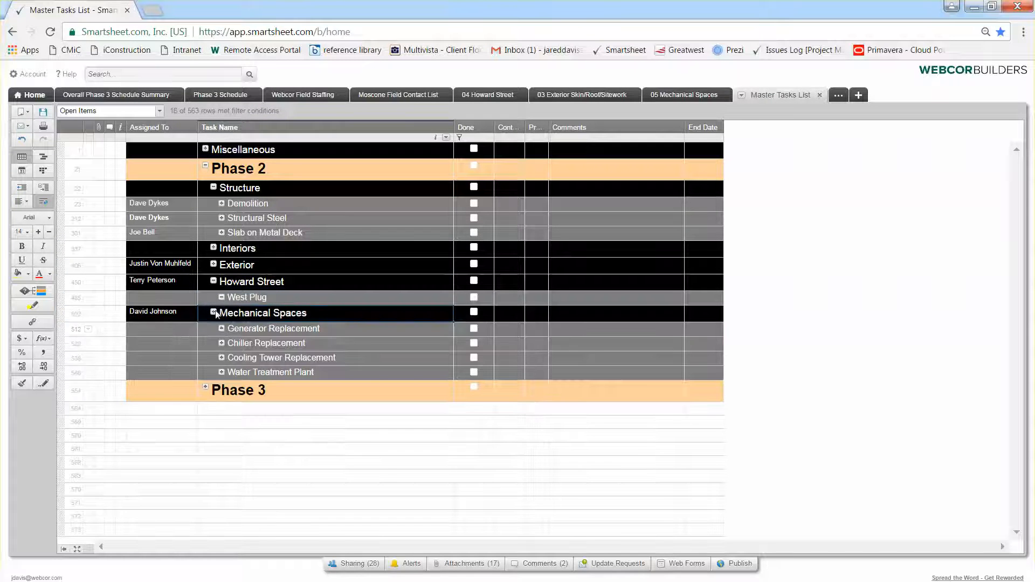
click(213, 248)
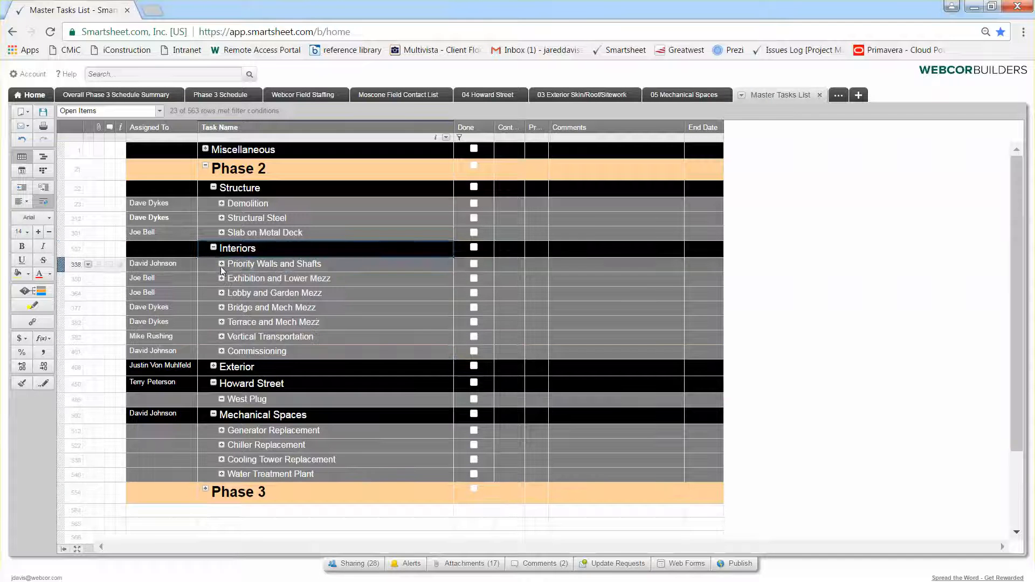
click(222, 278)
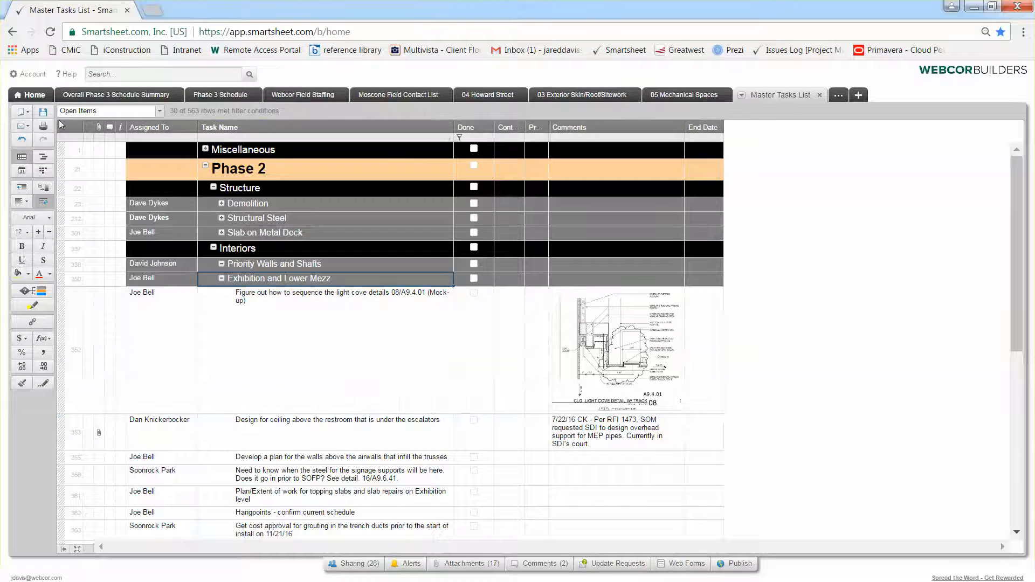
click(40, 112)
Look through the contents of the 02 - Phase 2 and 04 - Issues Log folders in the schedule workspace
click(38, 94)
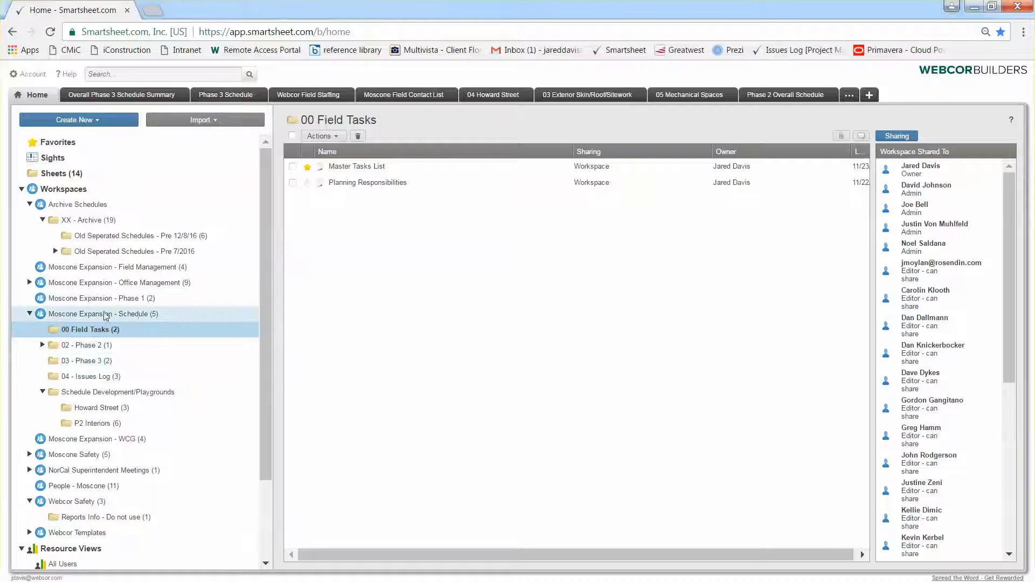
click(103, 345)
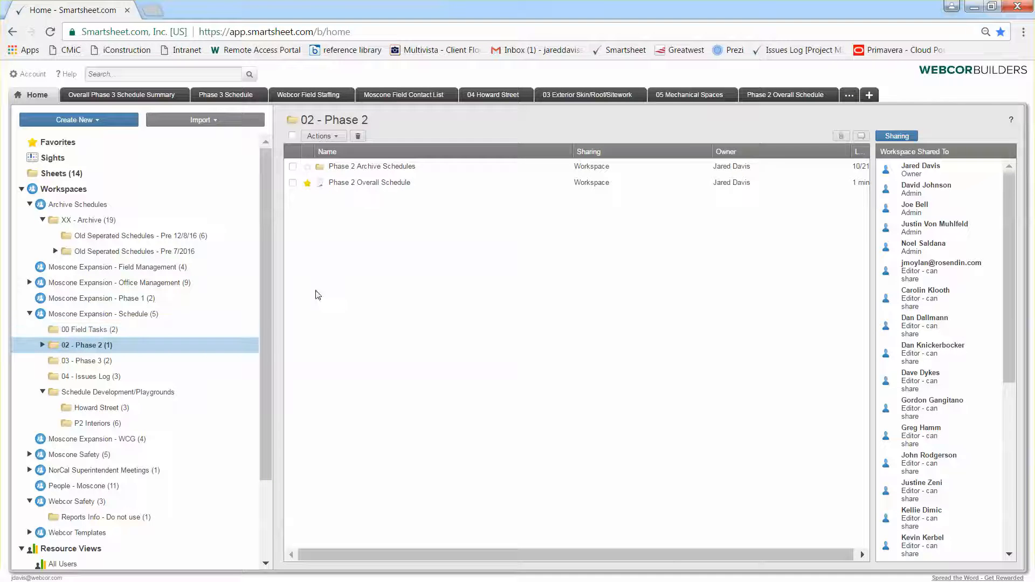
click(125, 378)
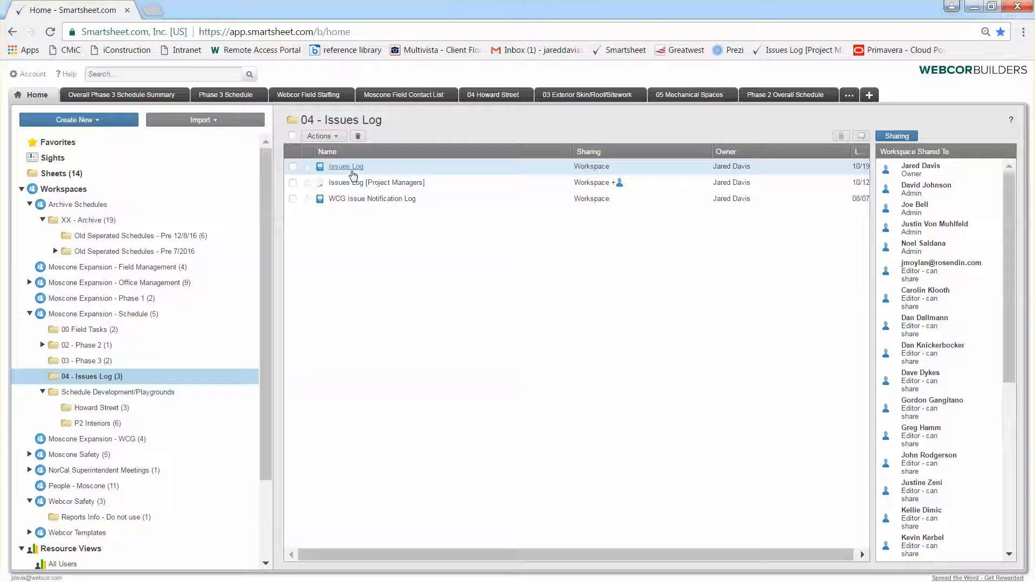
click(98, 348)
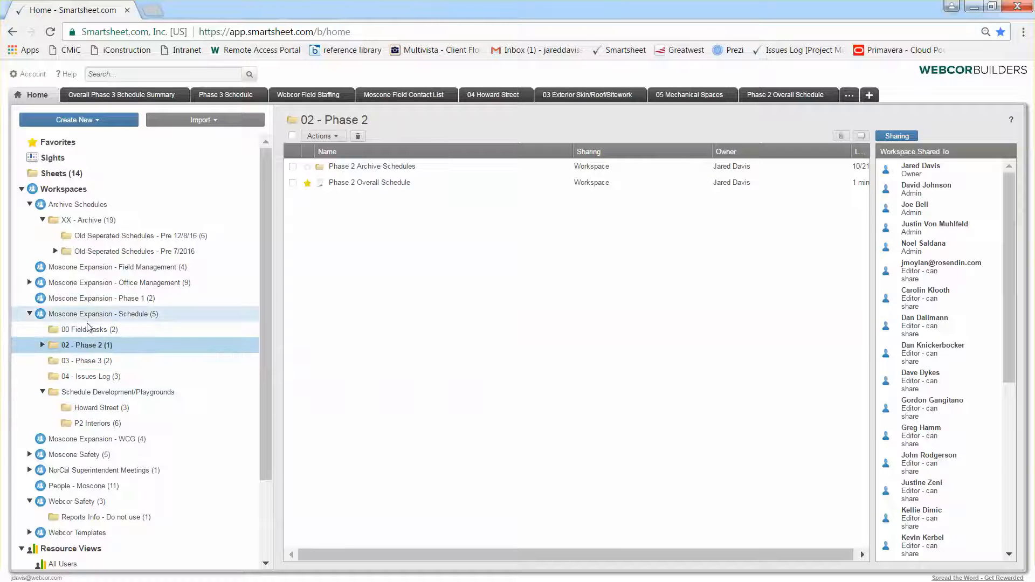
Open "How to Put an Issue in the Schedule" from the Moscone Expansion - Schedule workspace and examine its example issue tasks
click(91, 318)
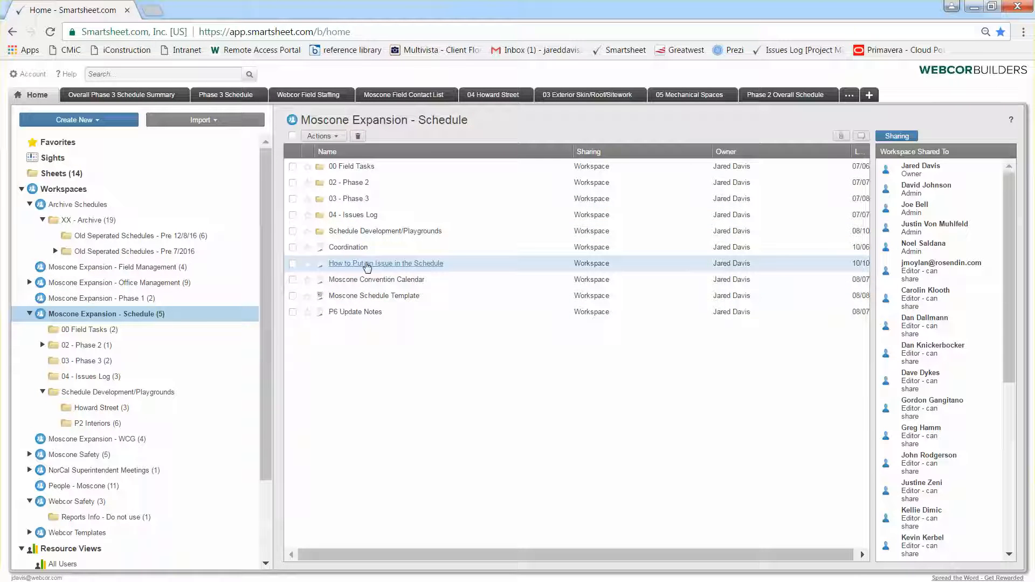
click(419, 267)
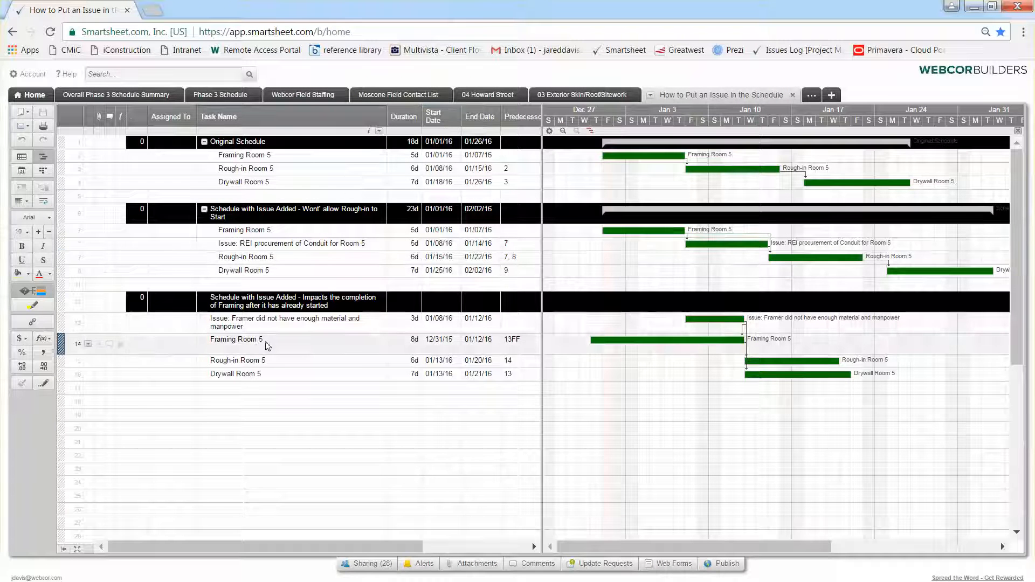
click(260, 301)
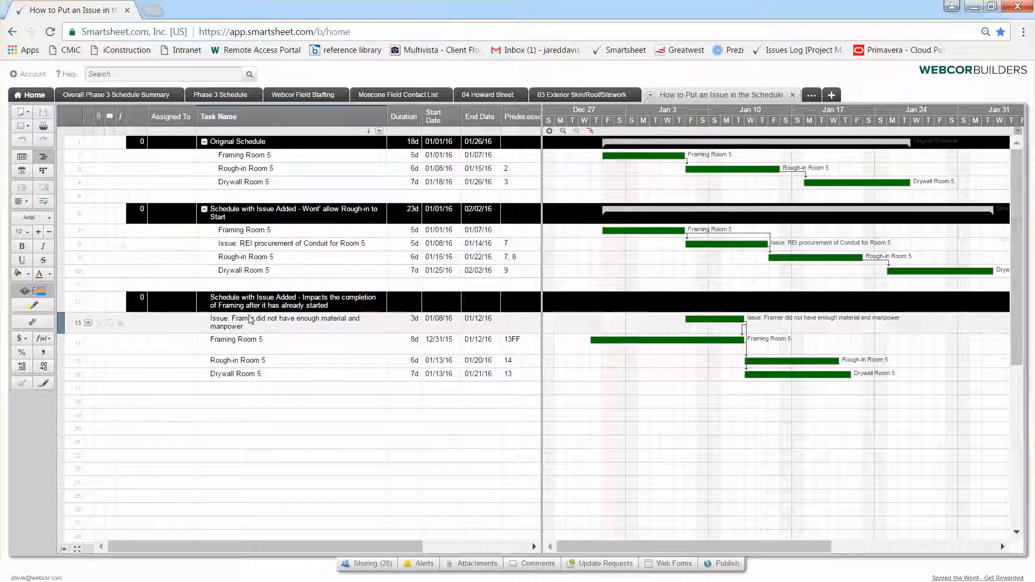
click(232, 246)
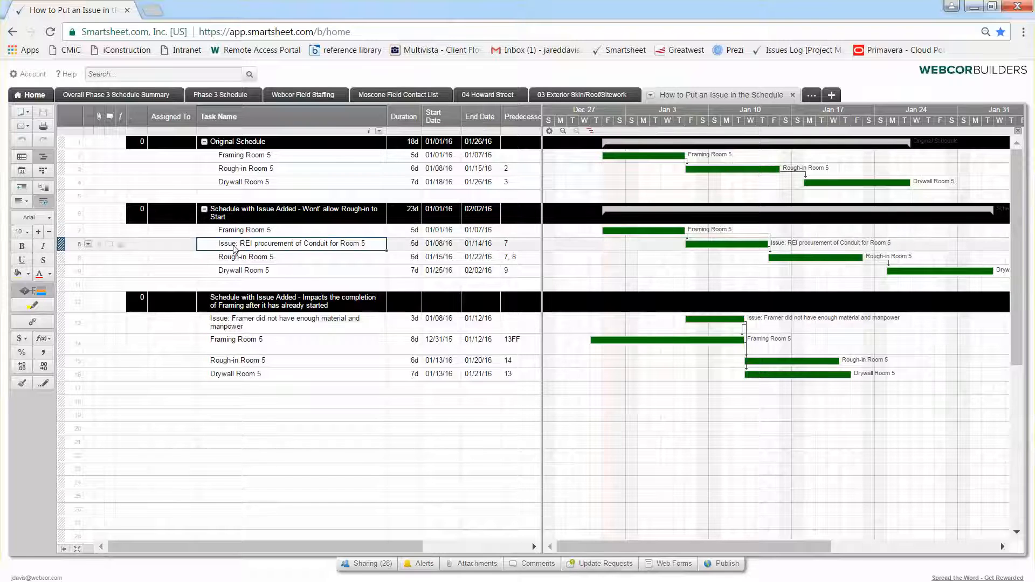
Retype the colon after the "Issue" prefix in the task name for REI procurement of Conduit for Room 5
click(217, 245)
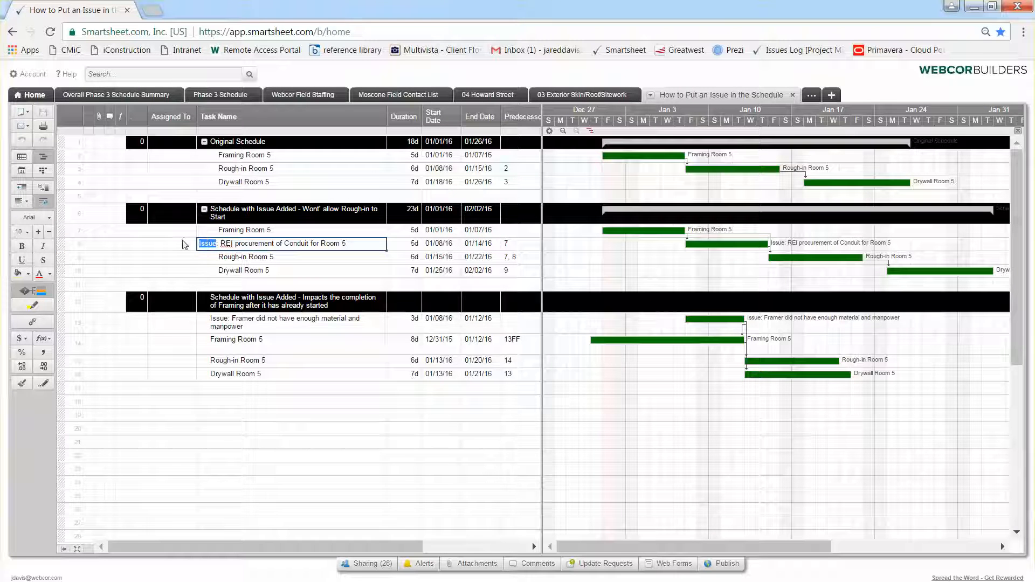
double_click(215, 244)
click(213, 243)
click(220, 243)
text(:)
Preview the Moscone Schedule Template from the schedule workspace and close the preview without using the template
click(34, 94)
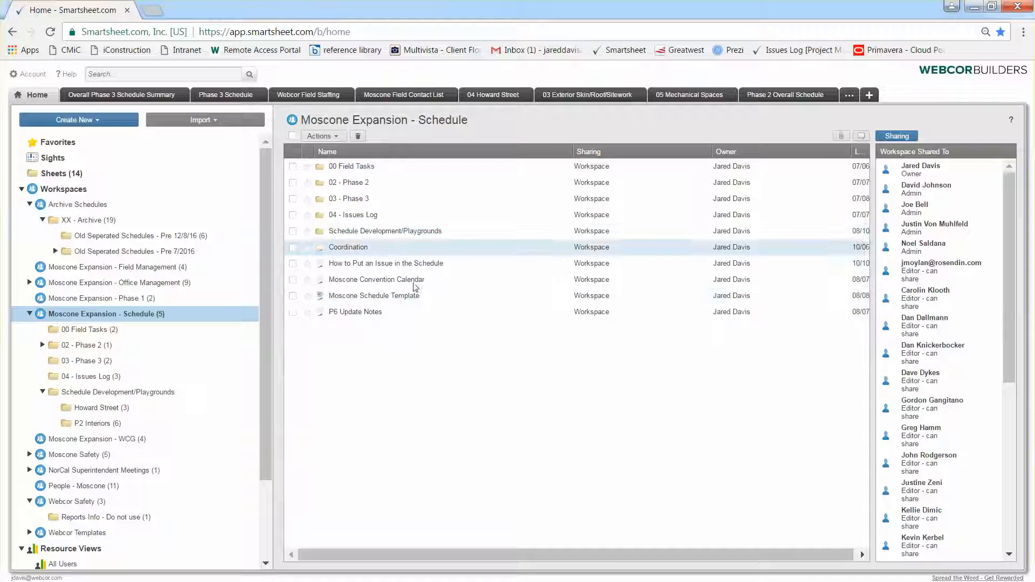
click(399, 299)
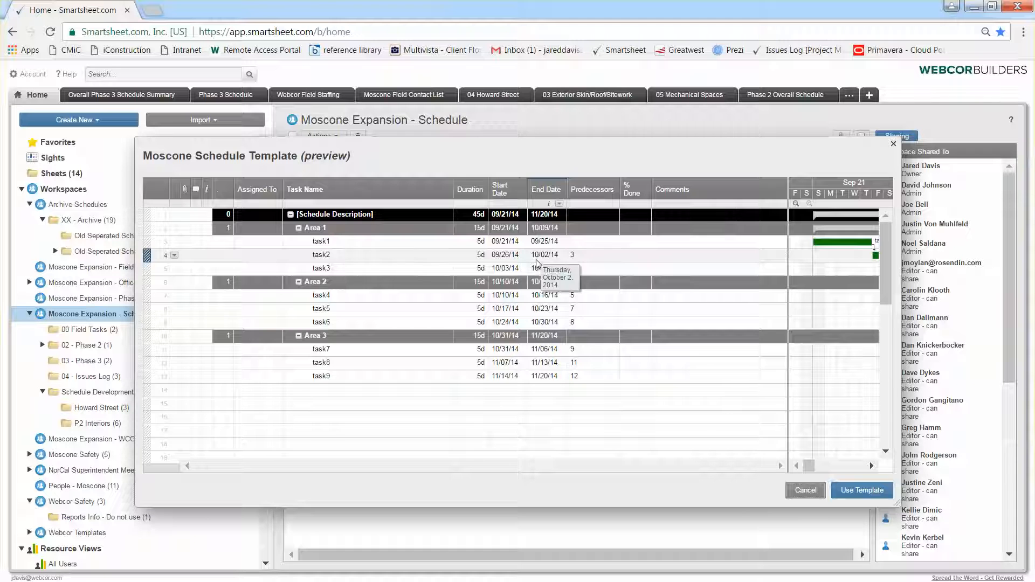
click(893, 144)
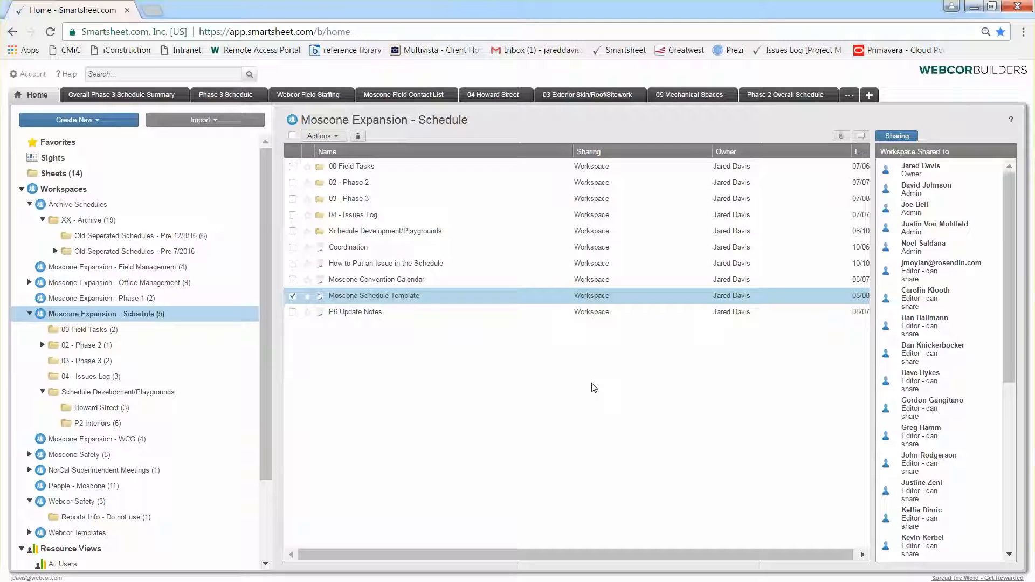